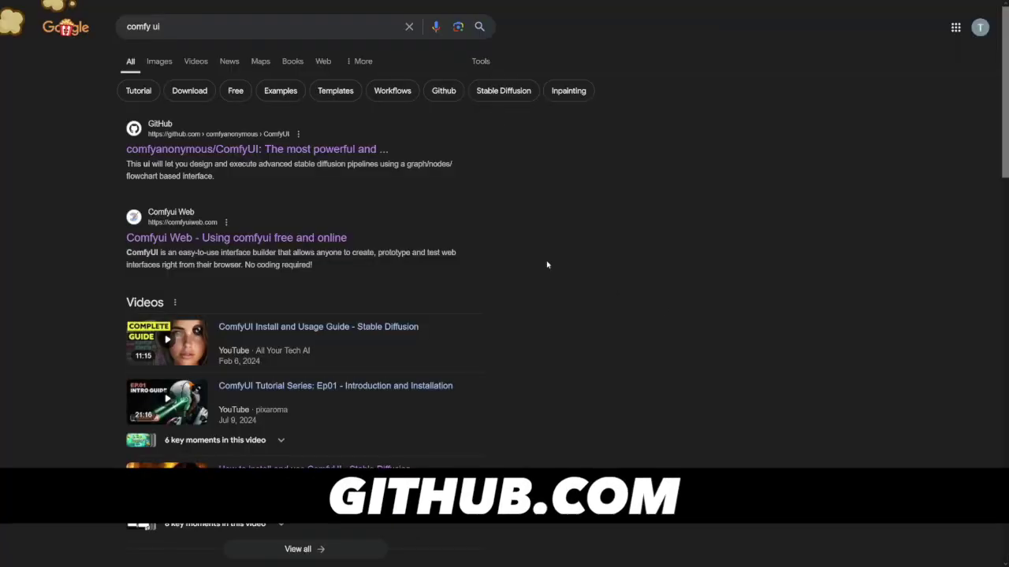
Open the github.com comfyanonymous/ComfyUI result from the Google search results.
drag(171, 26, 126, 28)
click(171, 28)
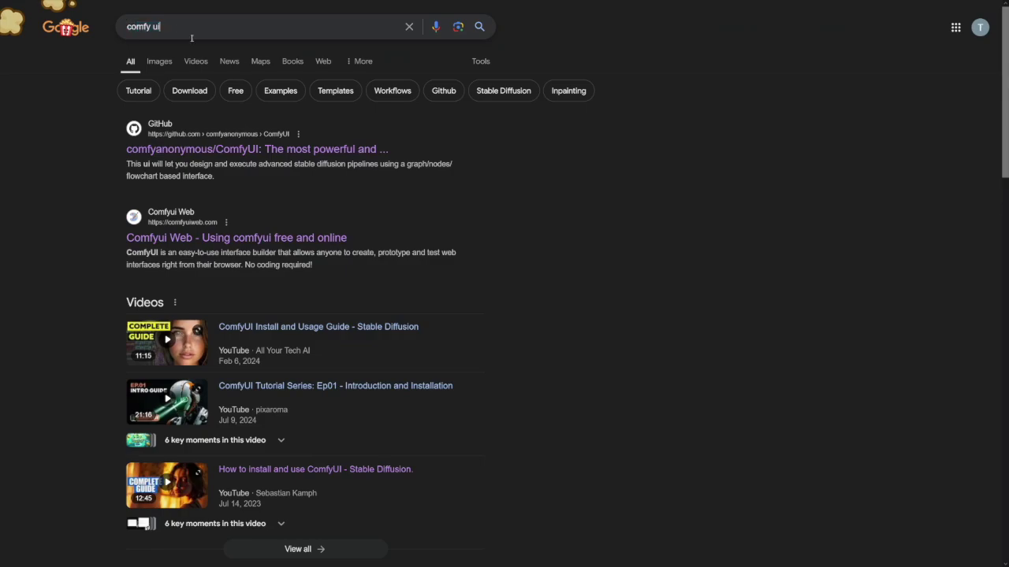
click(706, 324)
click(215, 150)
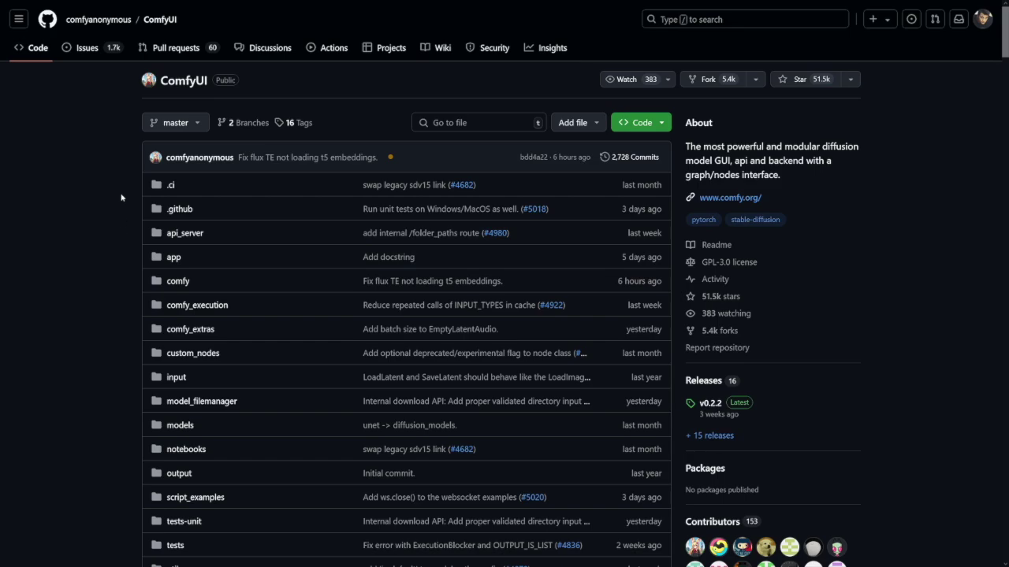
Scroll down to the README and jump to its Installing ComfyUI section.
scroll(122, 197, down, 7)
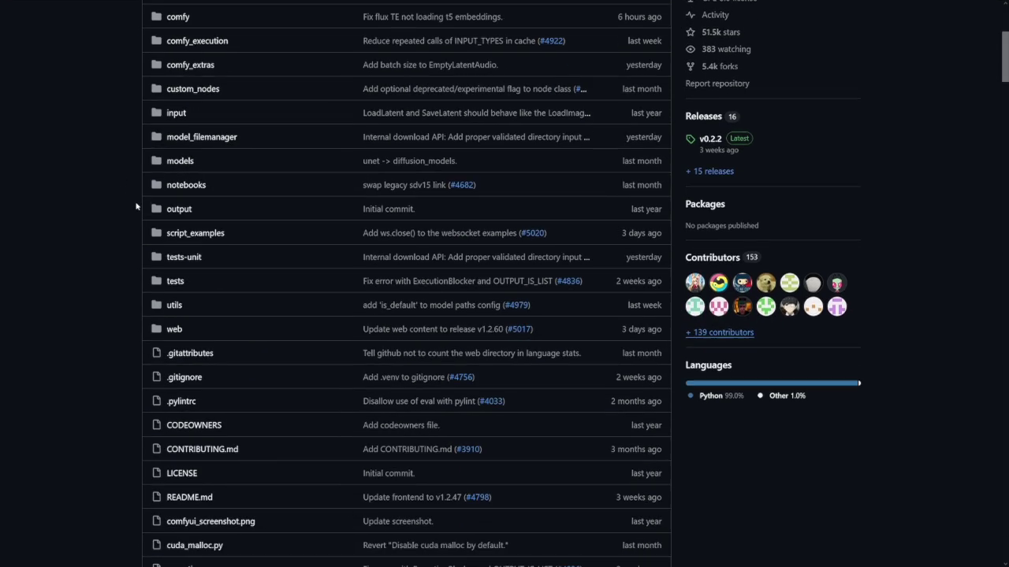
scroll(122, 221, down, 5)
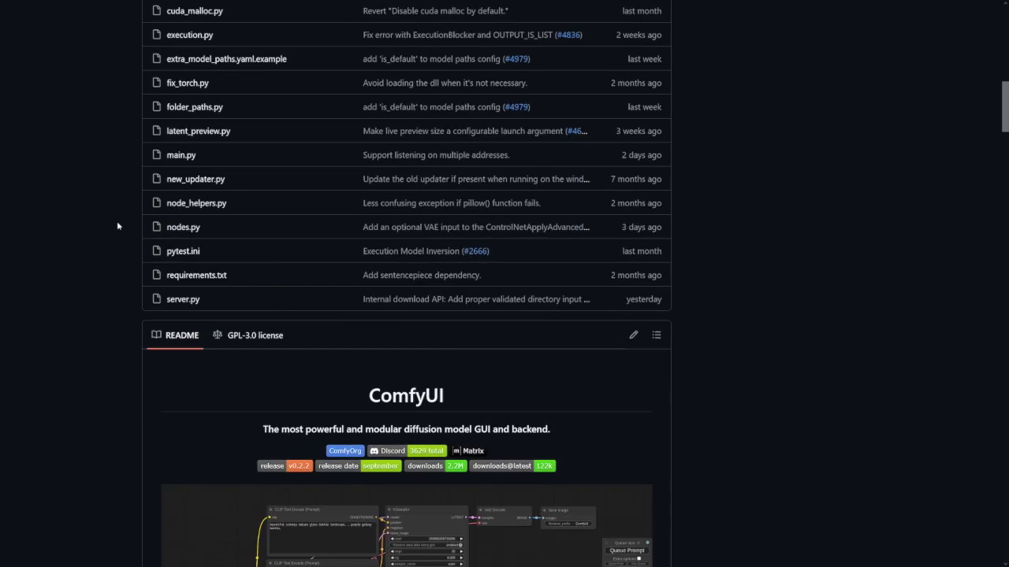
scroll(116, 226, down, 2)
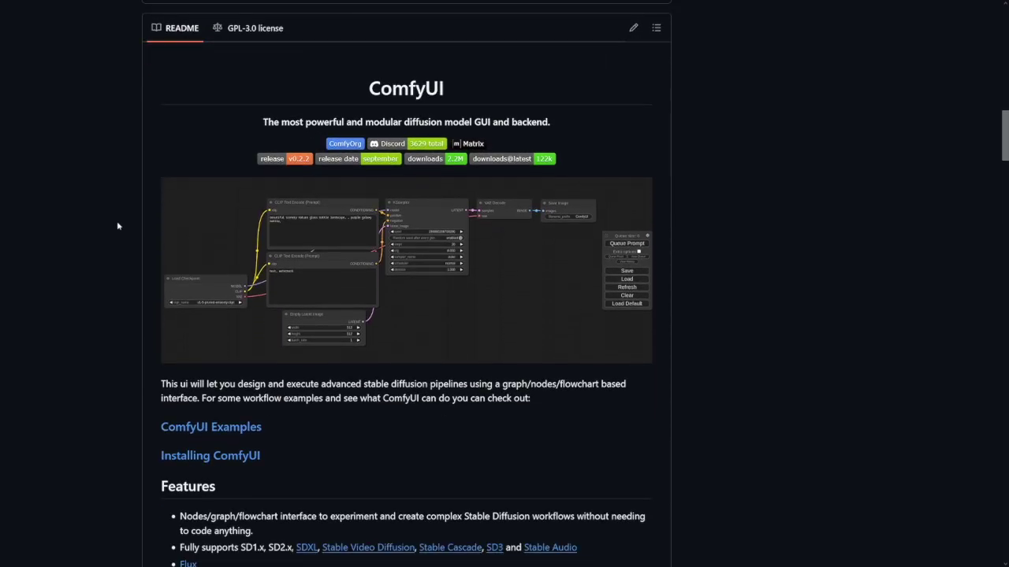
scroll(118, 226, down, 3)
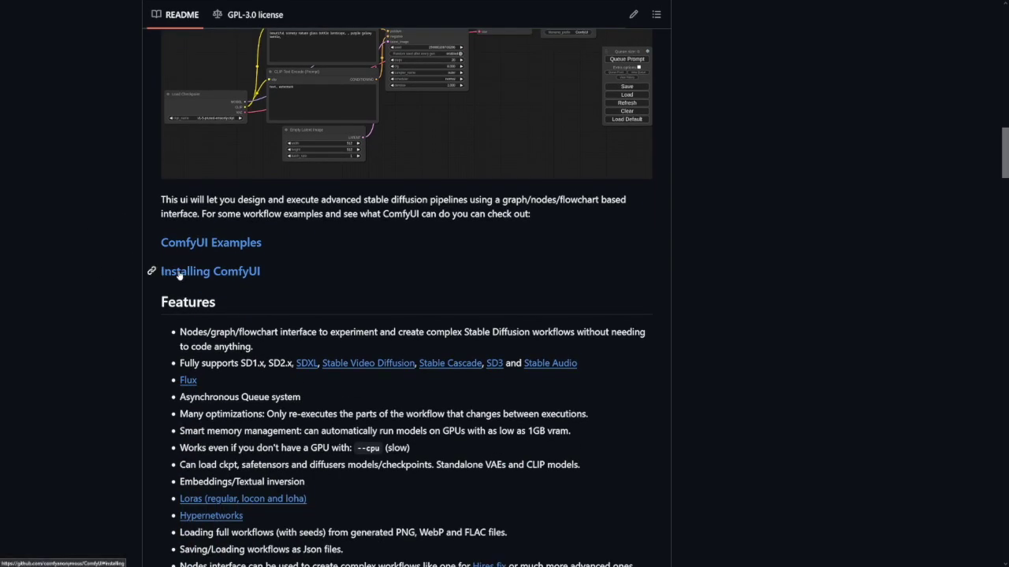
click(218, 273)
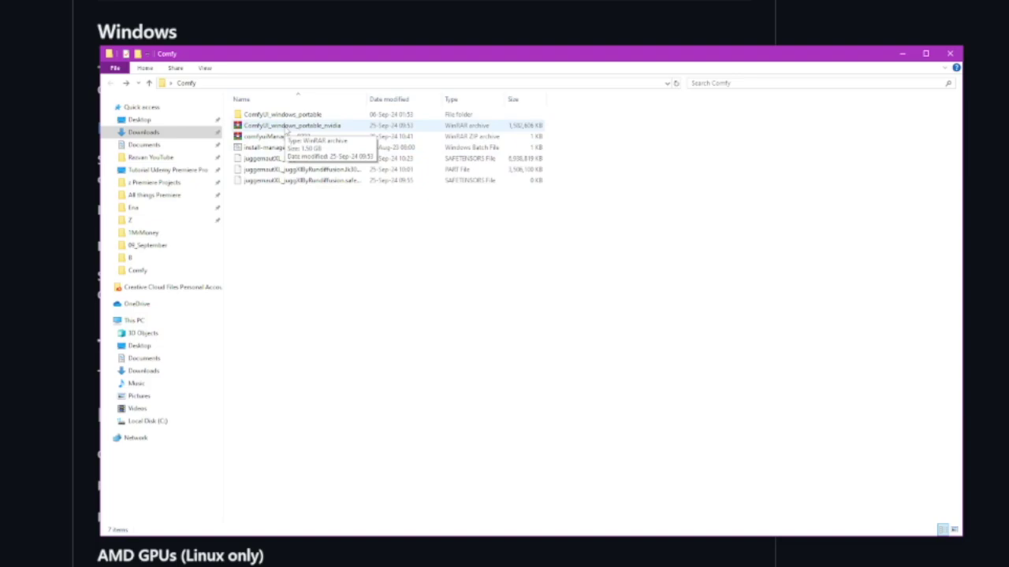
Launch ComfyUI with run_nvidia_gpu.bat from the ComfyUI_windows_portable folder.
double_click(287, 129)
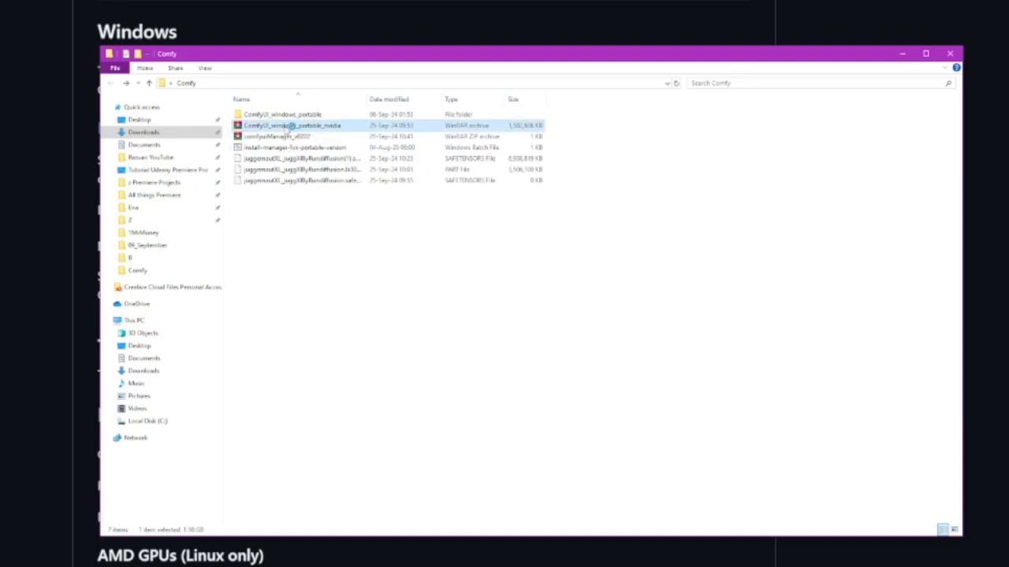
click(981, 42)
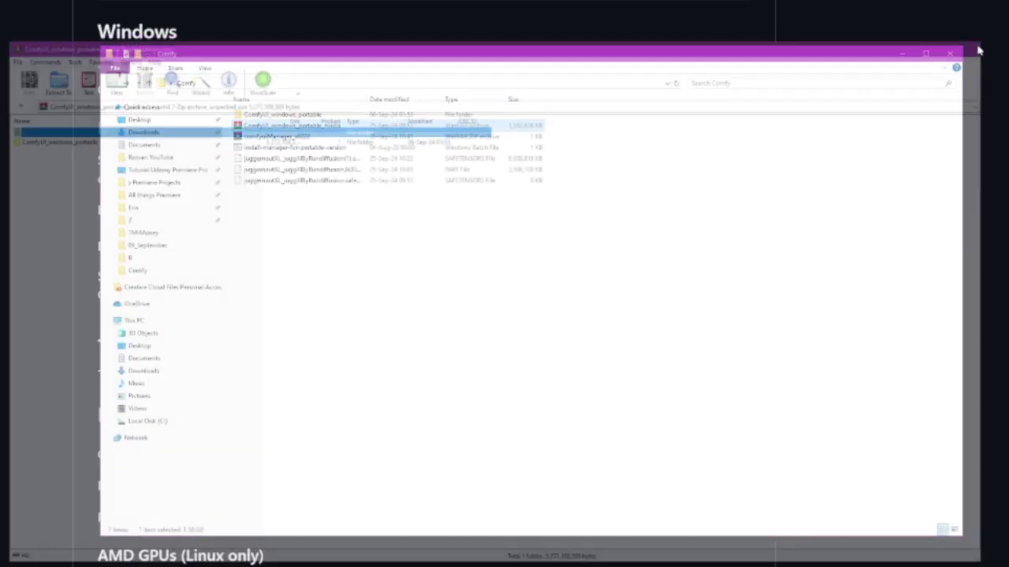
double_click(285, 116)
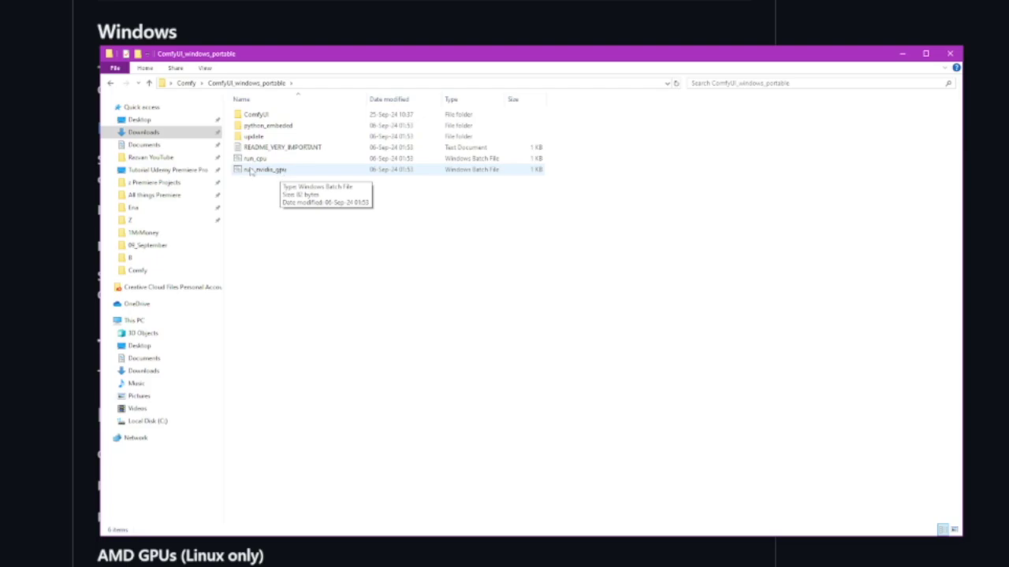
double_click(280, 170)
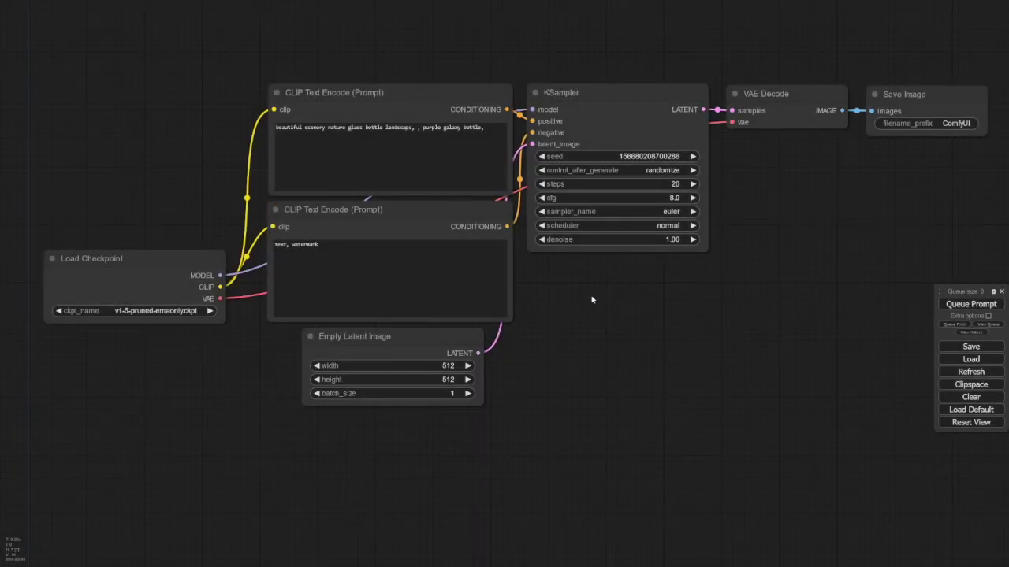
Reposition the positive and negative CLIP Text Encode nodes, stacking the negative under the positive.
drag(606, 303, 591, 332)
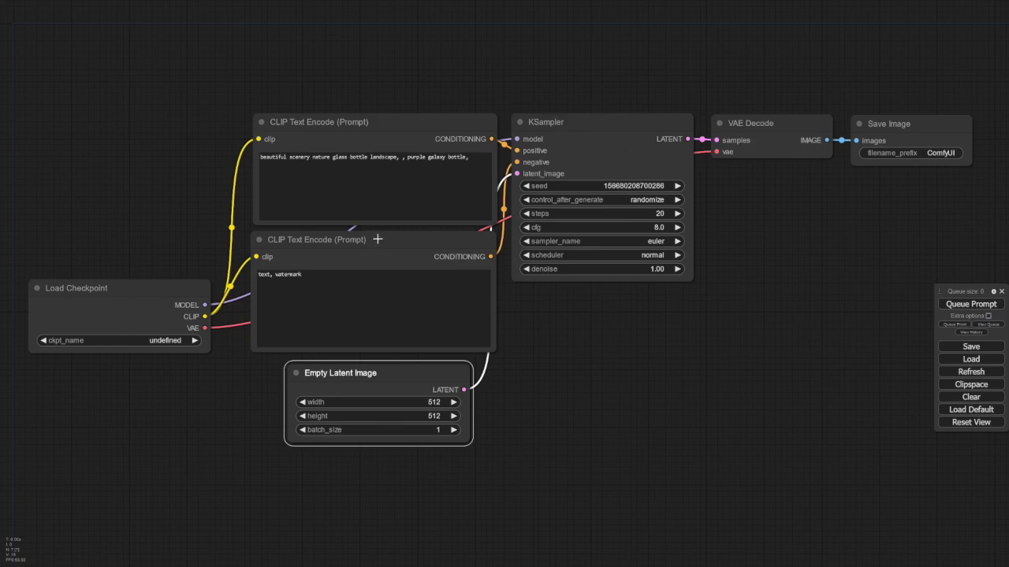
drag(385, 237, 681, 389)
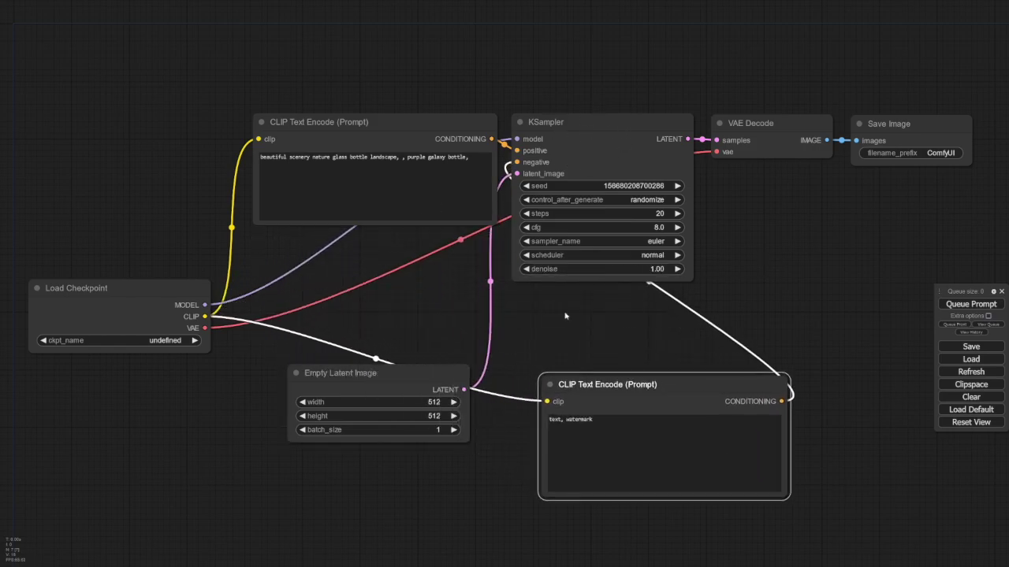
drag(423, 124, 284, 48)
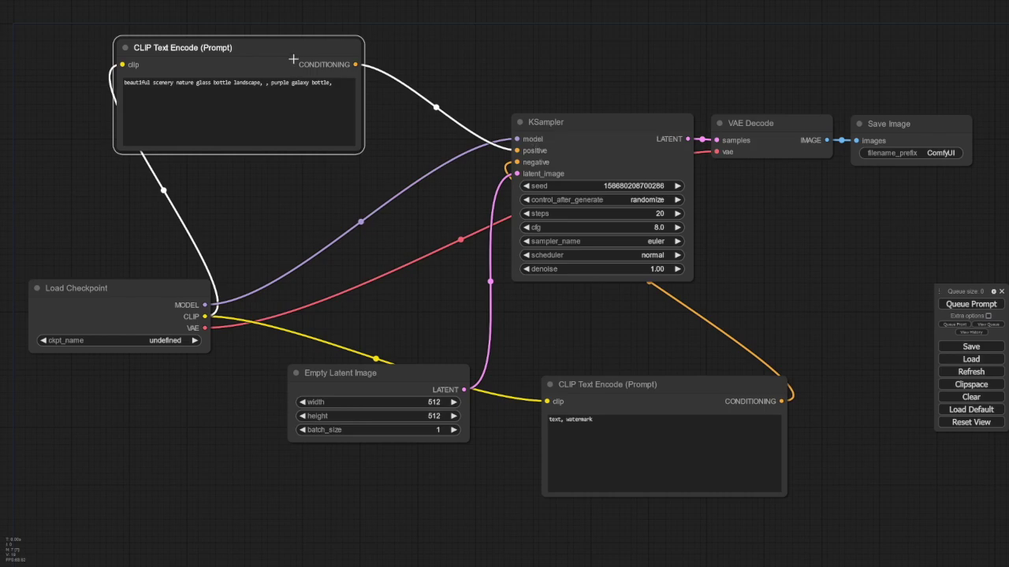
drag(294, 47, 410, 104)
drag(623, 388, 325, 236)
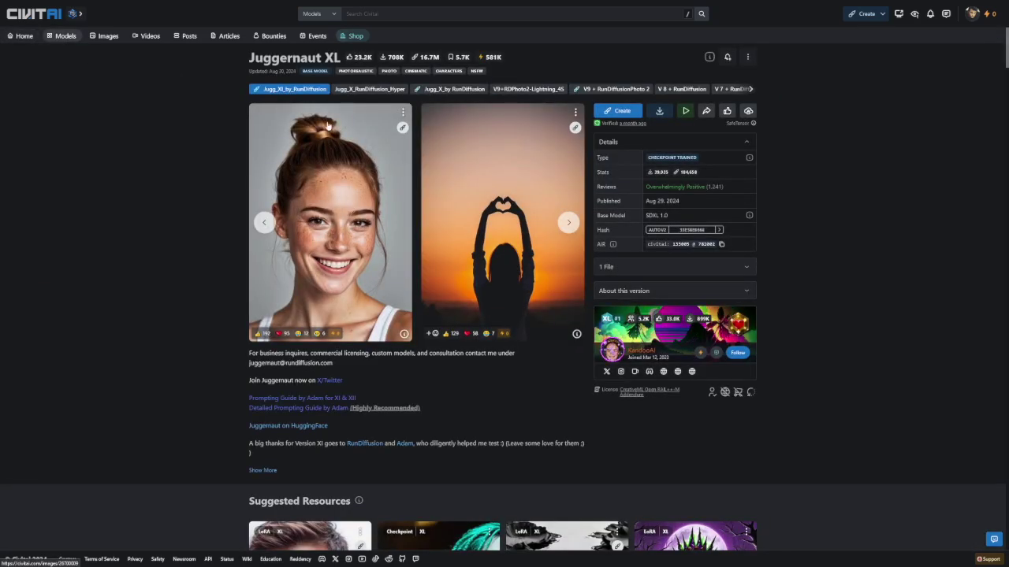
Select part of the Juggernaut XL title on its Civitai page, then deselect it.
drag(246, 67, 281, 58)
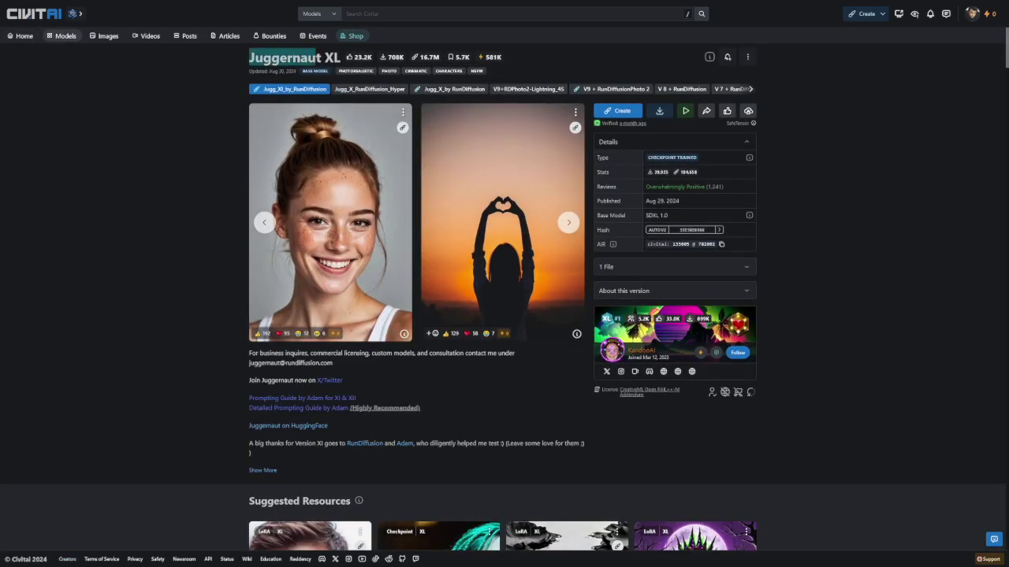
click(468, 167)
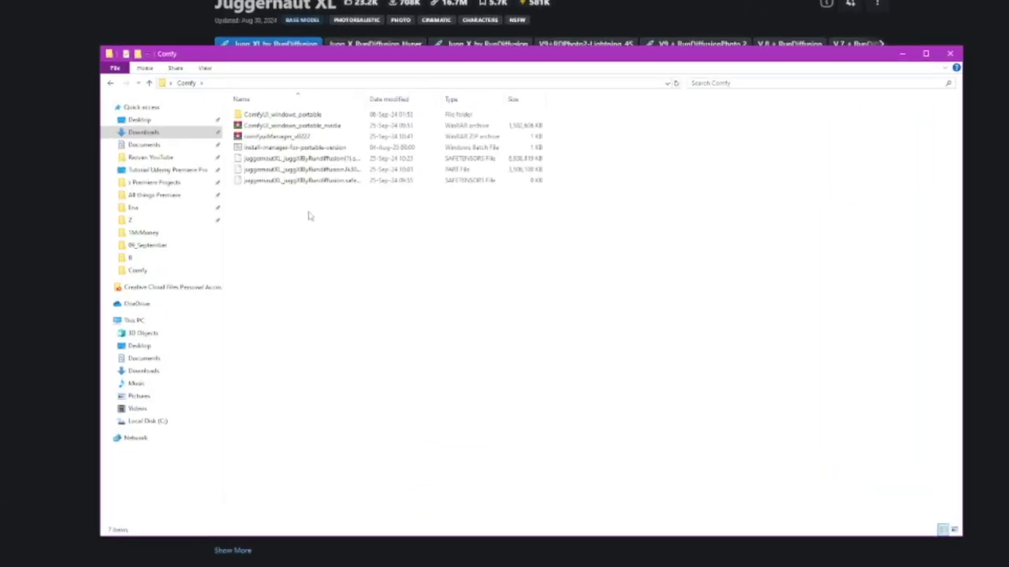
Select the three juggernautXL model files in the Comfy folder.
drag(309, 216, 260, 158)
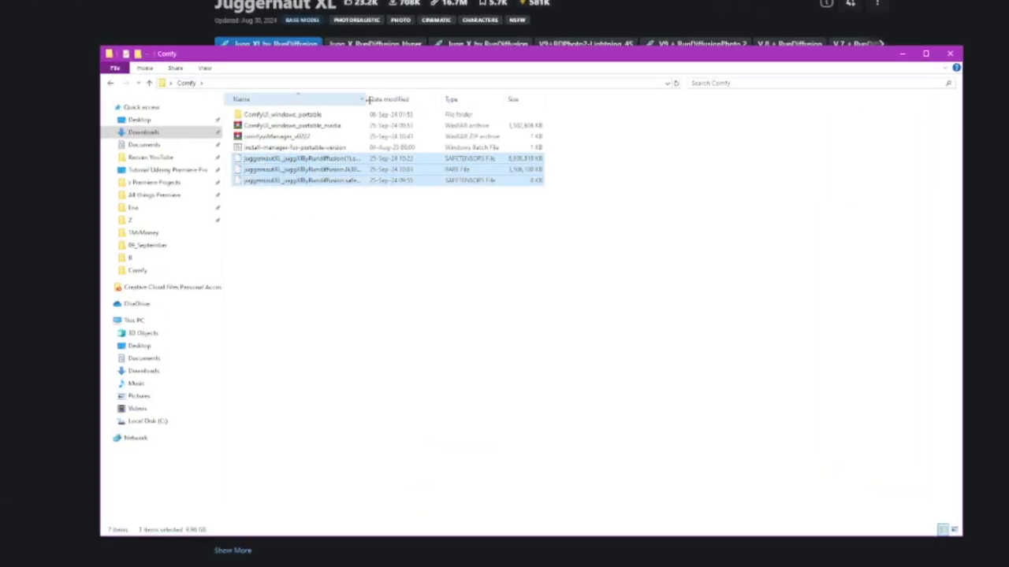
drag(367, 100, 454, 99)
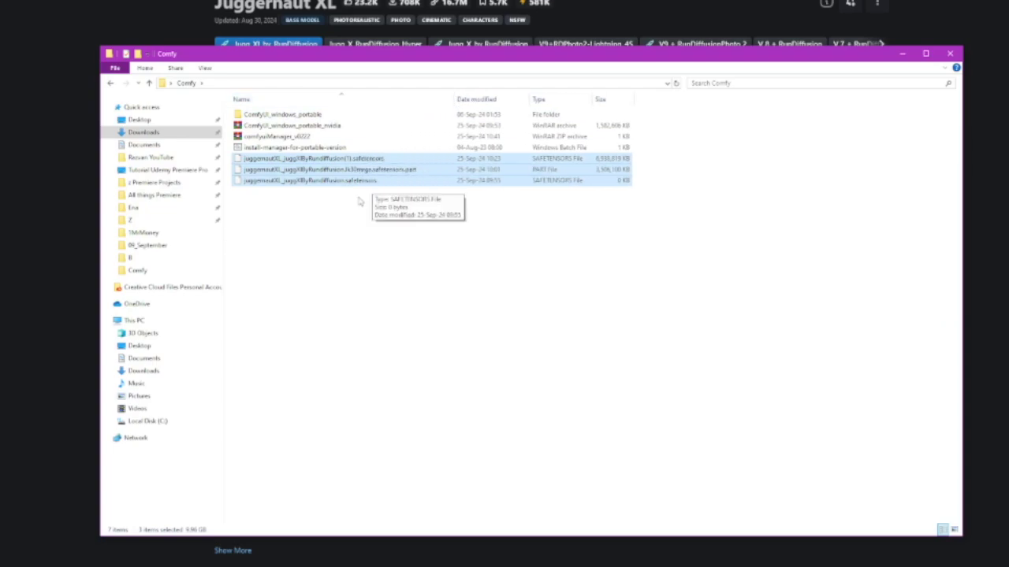
click(377, 213)
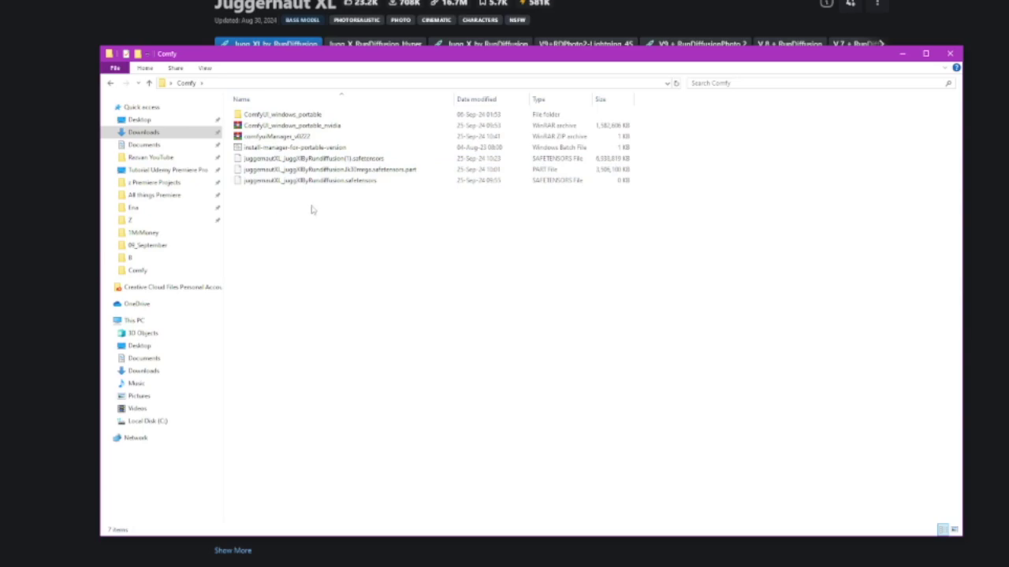
drag(312, 209, 285, 167)
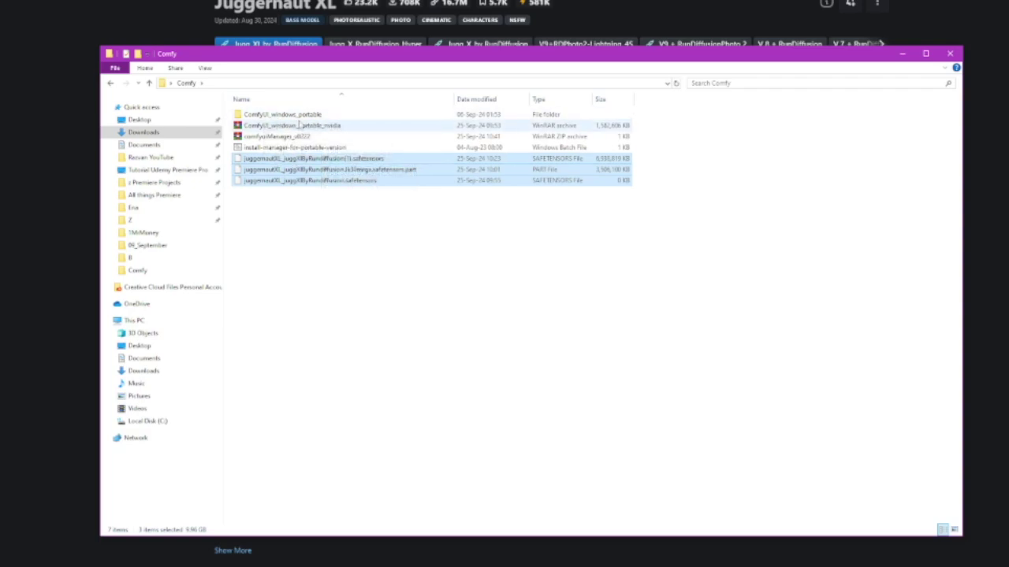
Go to the ComfyUI_windows_portable\ComfyUI\models\checkpoints folder.
double_click(280, 115)
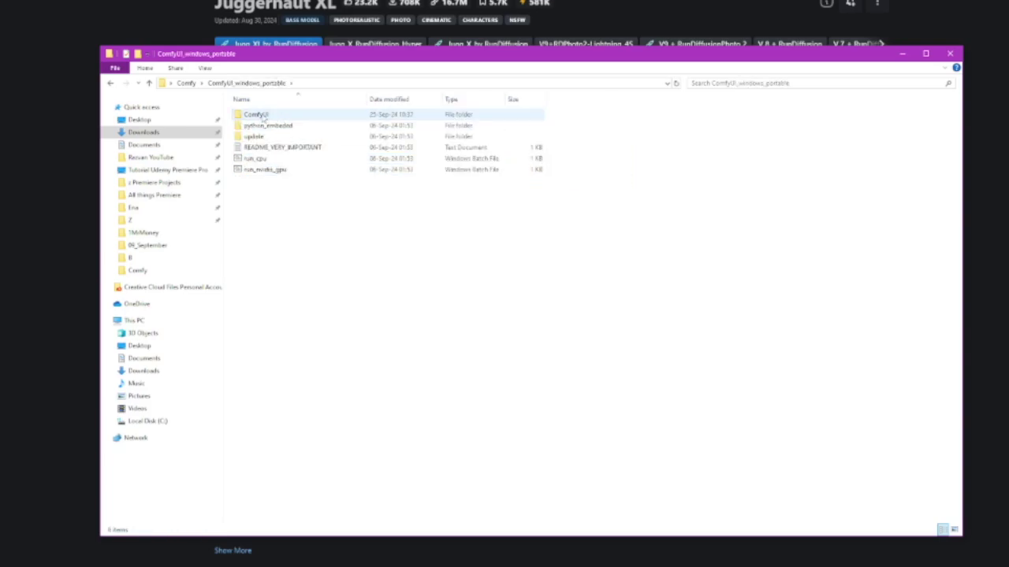
click(275, 117)
double_click(275, 118)
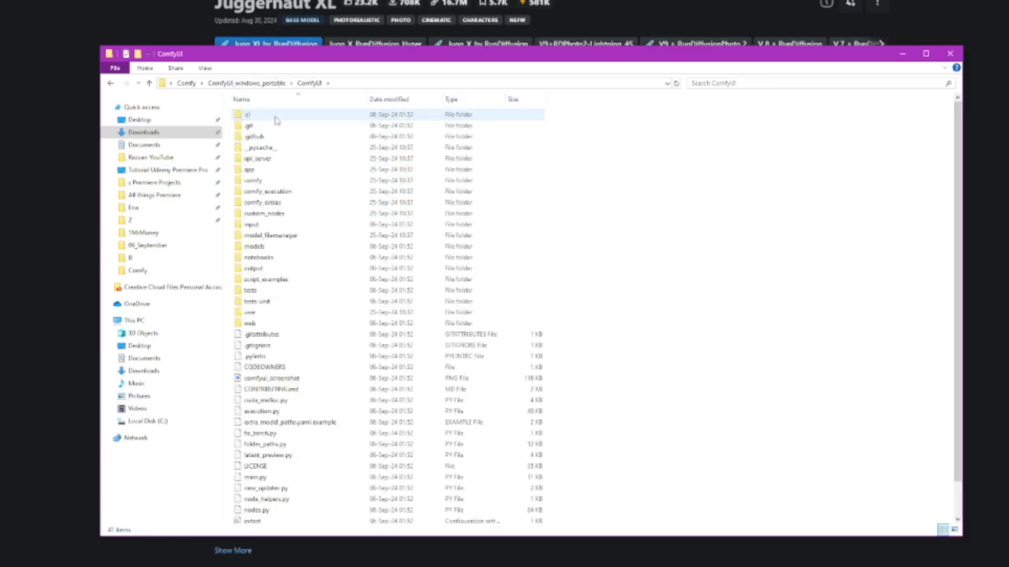
double_click(277, 247)
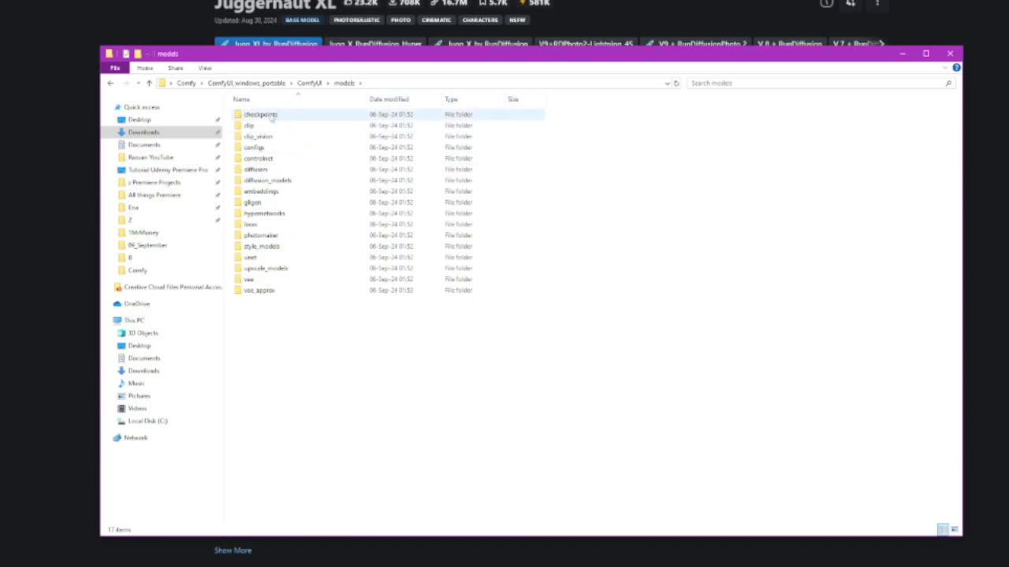
double_click(290, 116)
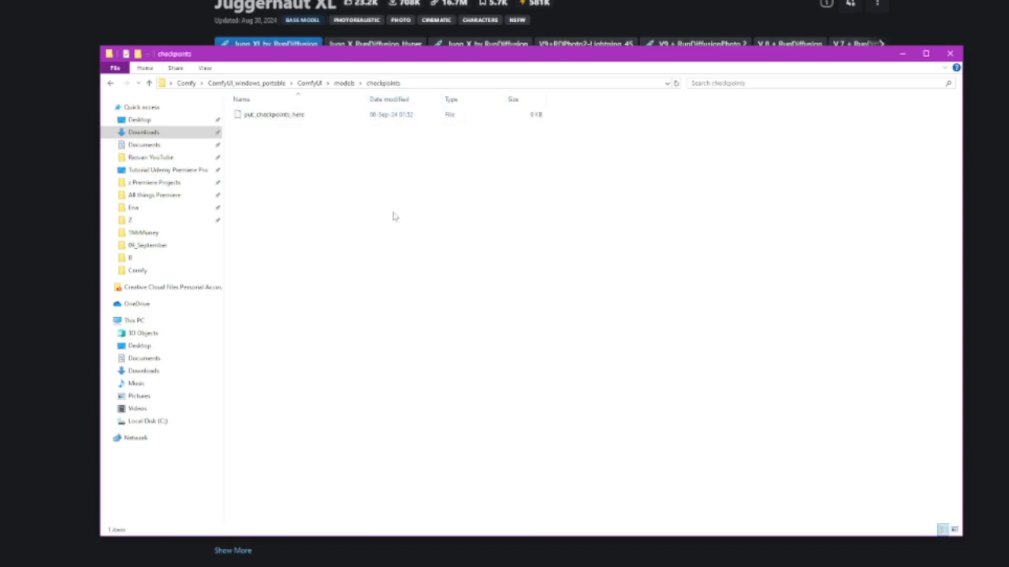
Paste the juggernautXL files into checkpoints and relaunch ComfyUI with the NVIDIA GPU script.
right_click(340, 191)
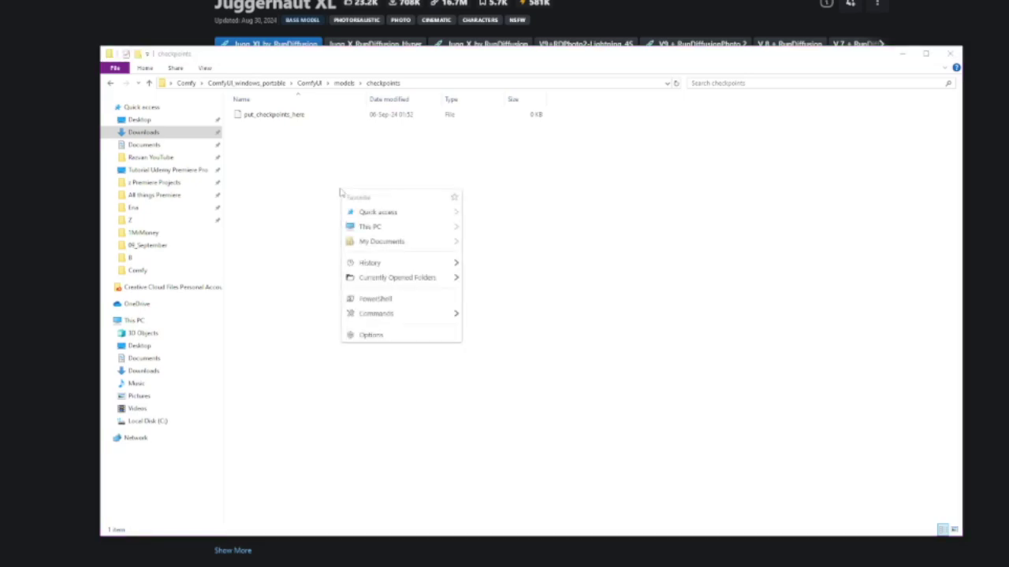
click(327, 184)
key(ctrl+v)
click(270, 209)
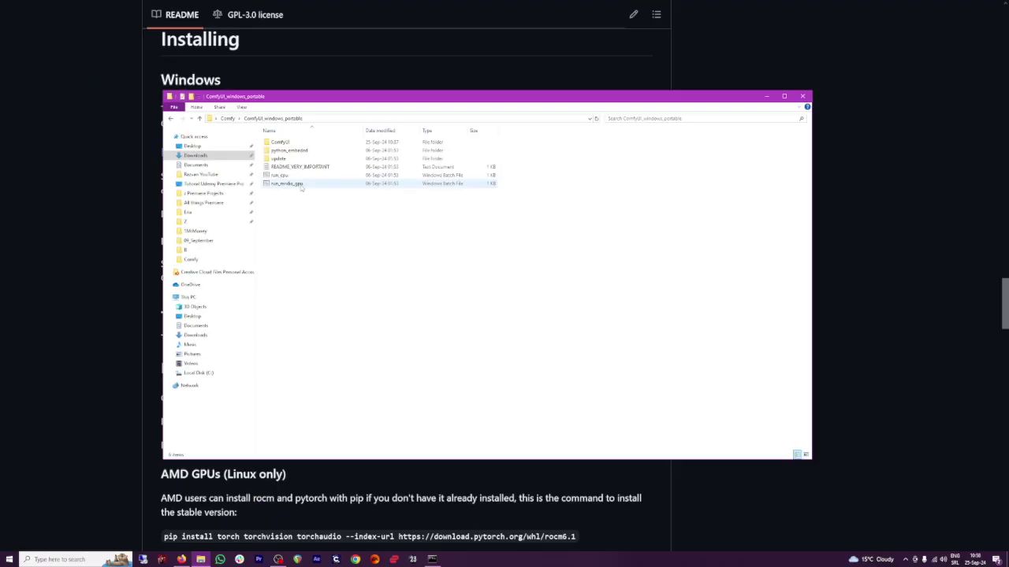
double_click(303, 184)
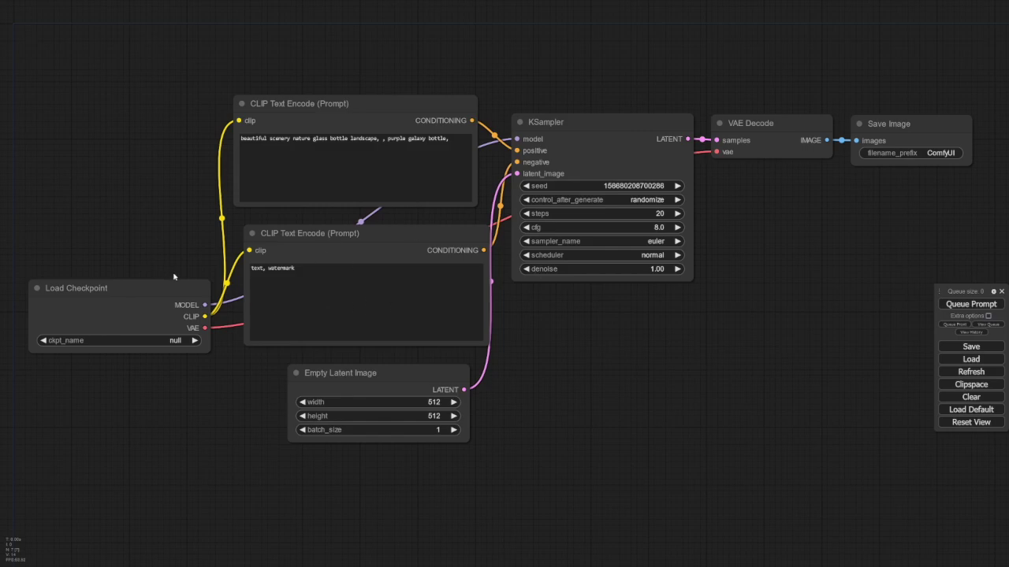
Set Load Checkpoint's ckpt_name to juggernautXL_juggXIByRundiffusion.safetensors.
click(170, 341)
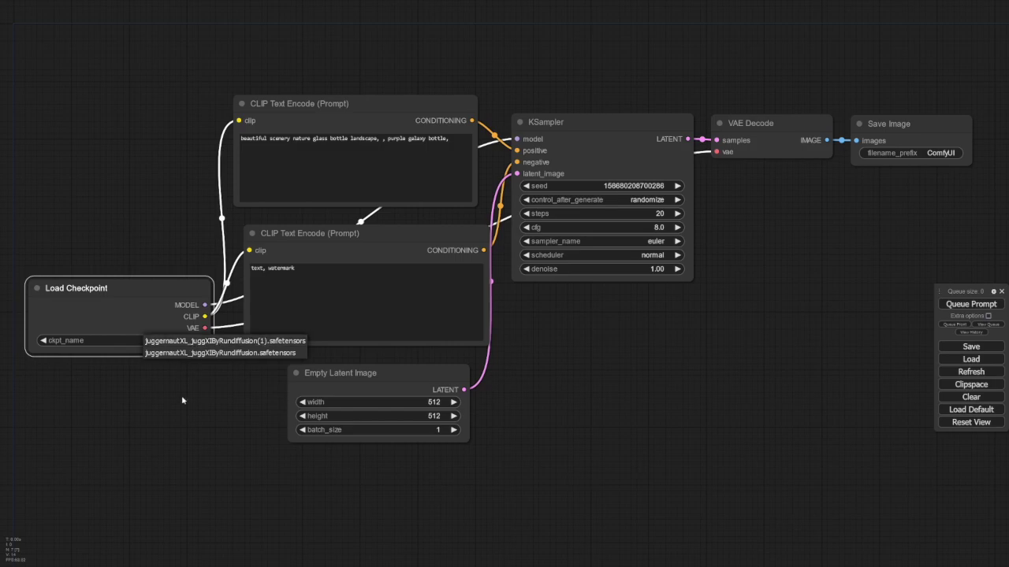
click(194, 354)
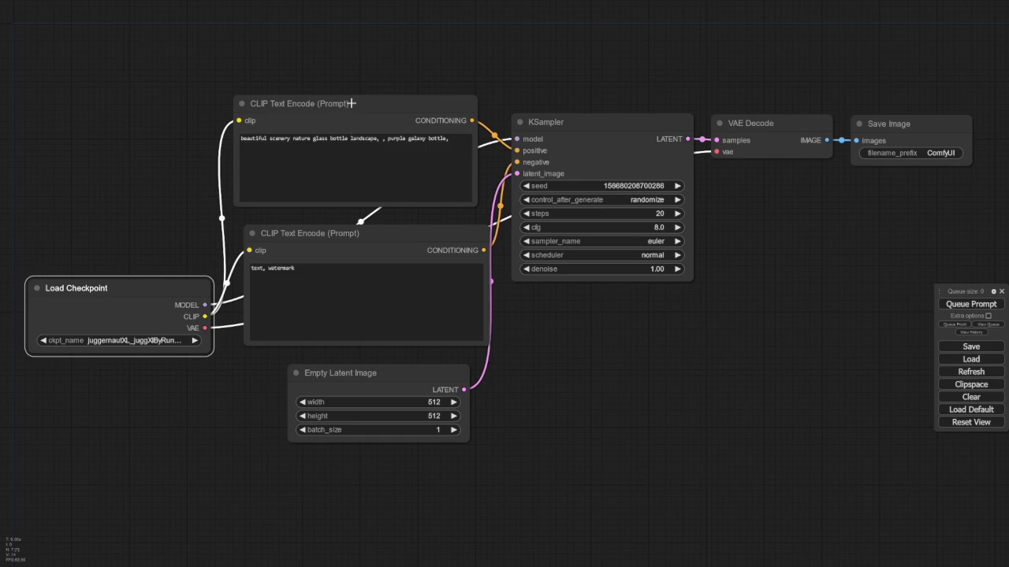
Rename the top text-encode node 'Positive Prompt' and the lower one 'Negative'.
drag(351, 104, 361, 91)
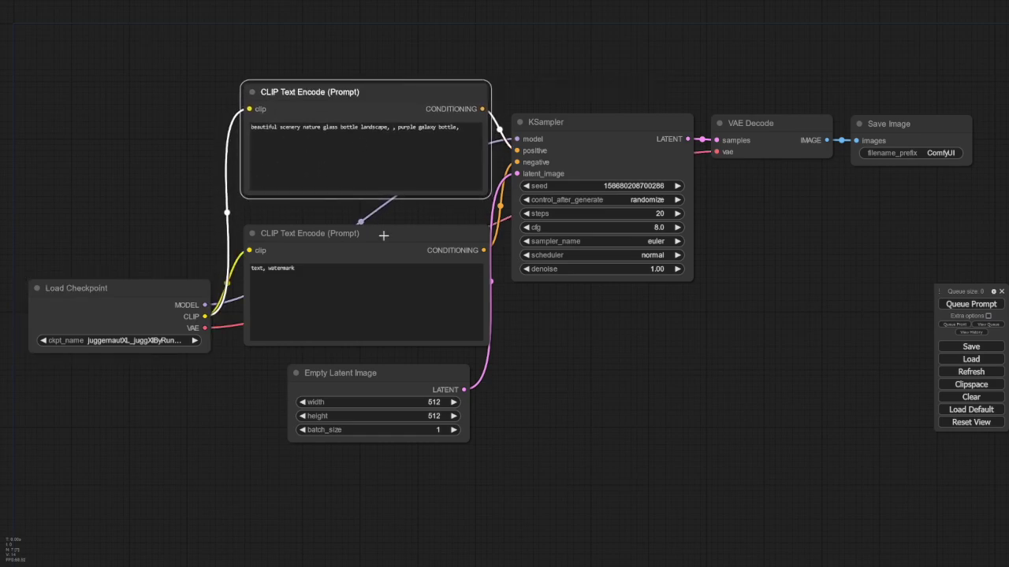
drag(383, 234, 372, 231)
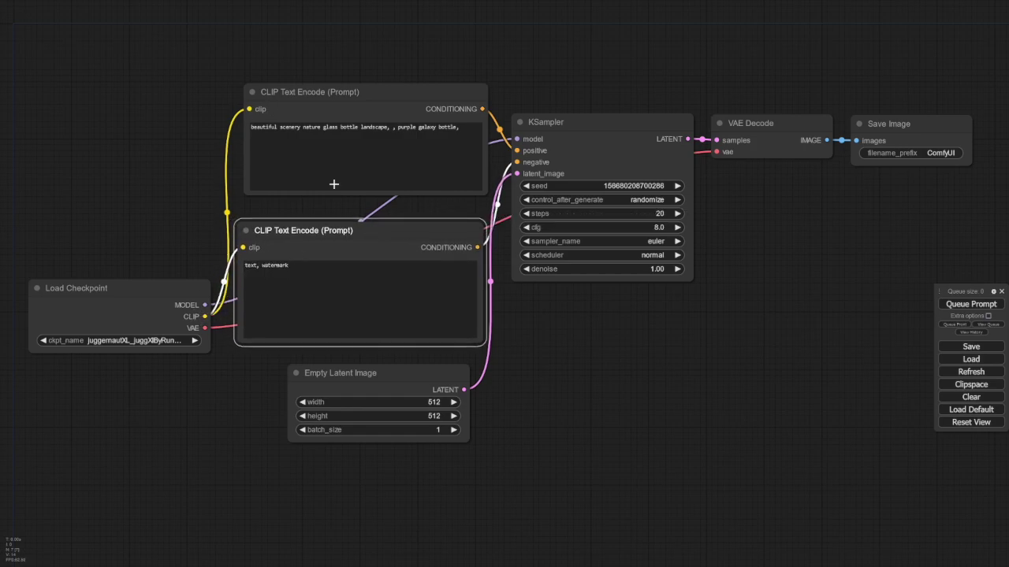
click(327, 95)
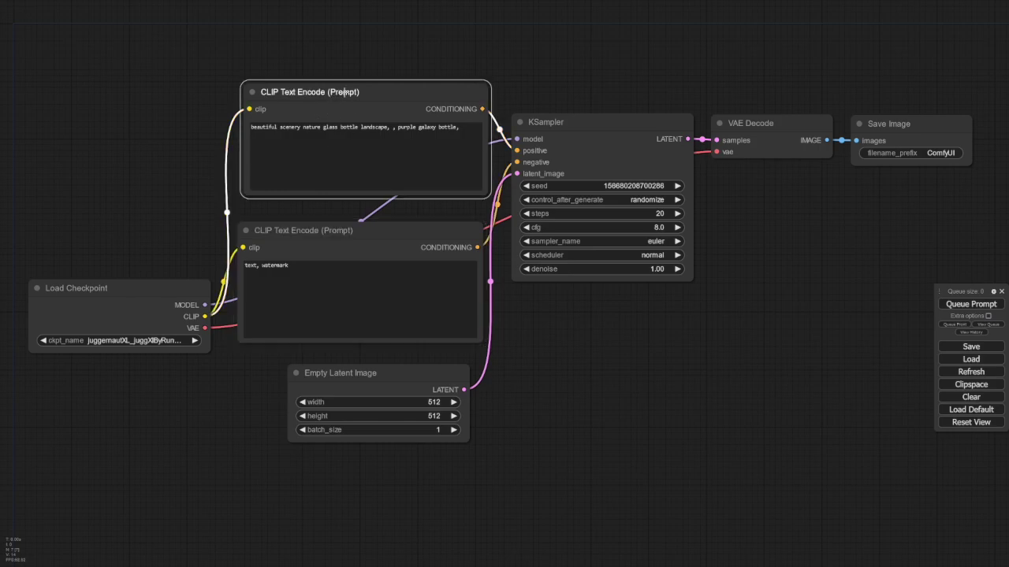
double_click(345, 92)
text(Positive Prompt)
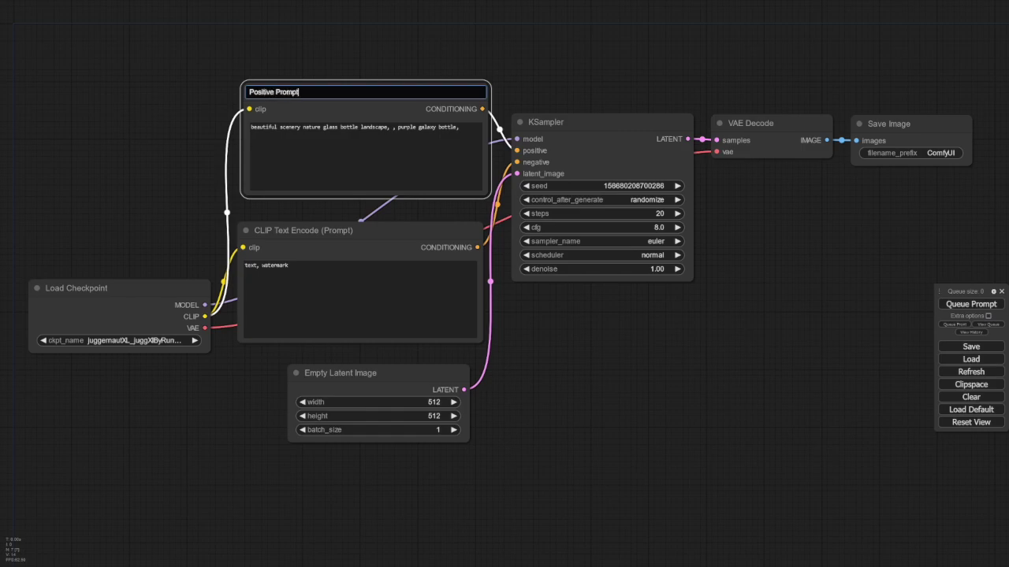
key(Return)
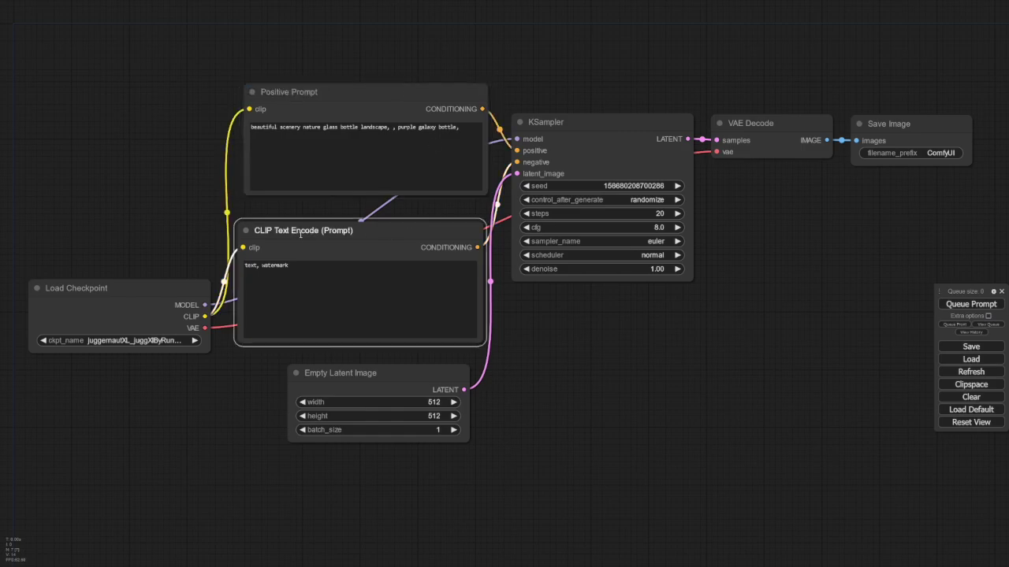
double_click(300, 230)
text(Negative)
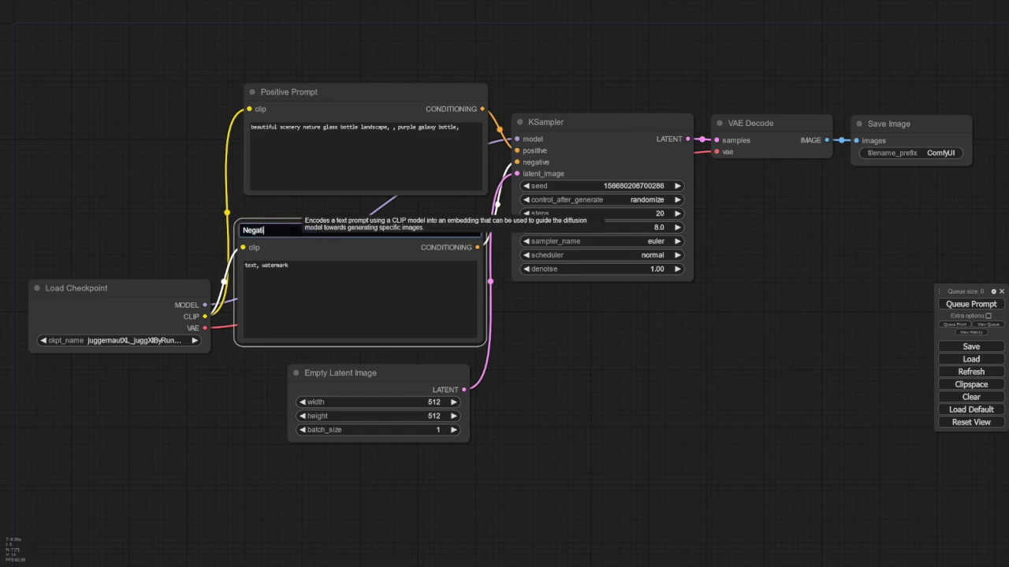
key(Return)
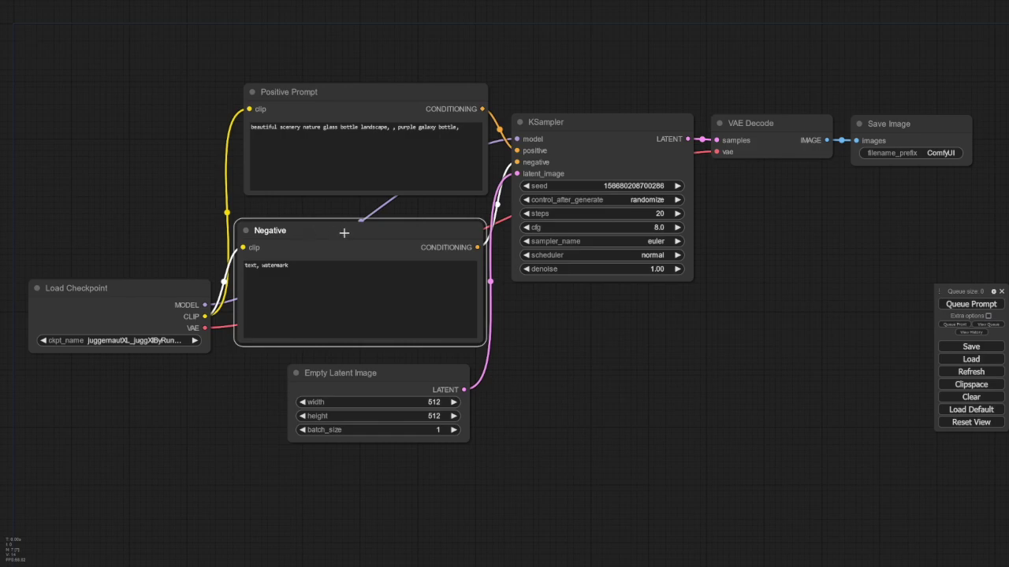
Arrange Negative below Positive Prompt, leaving the checkpoint loader's outputs uncovered.
drag(396, 228, 657, 362)
drag(434, 97, 329, 48)
drag(581, 360, 227, 331)
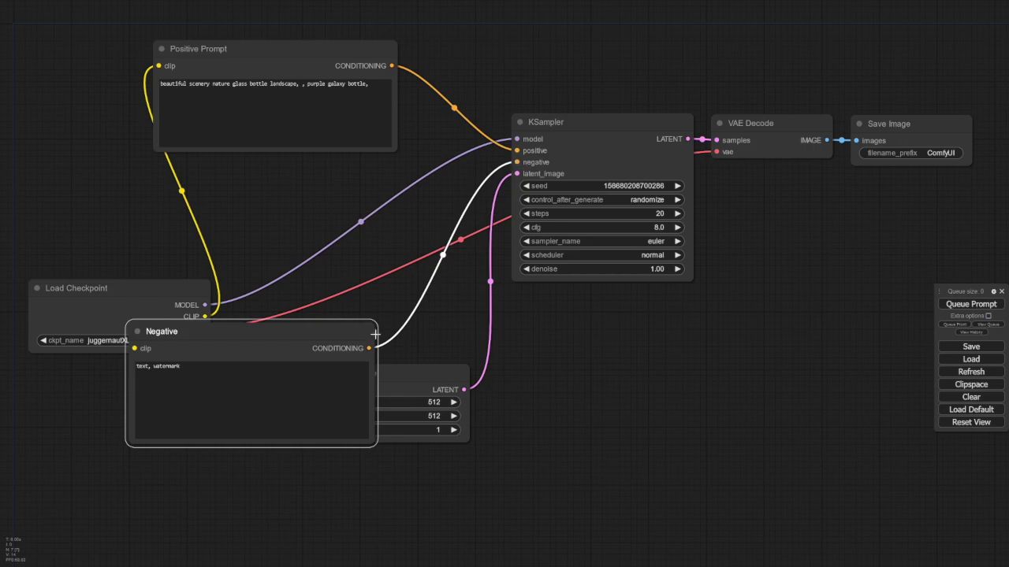
drag(299, 331, 306, 283)
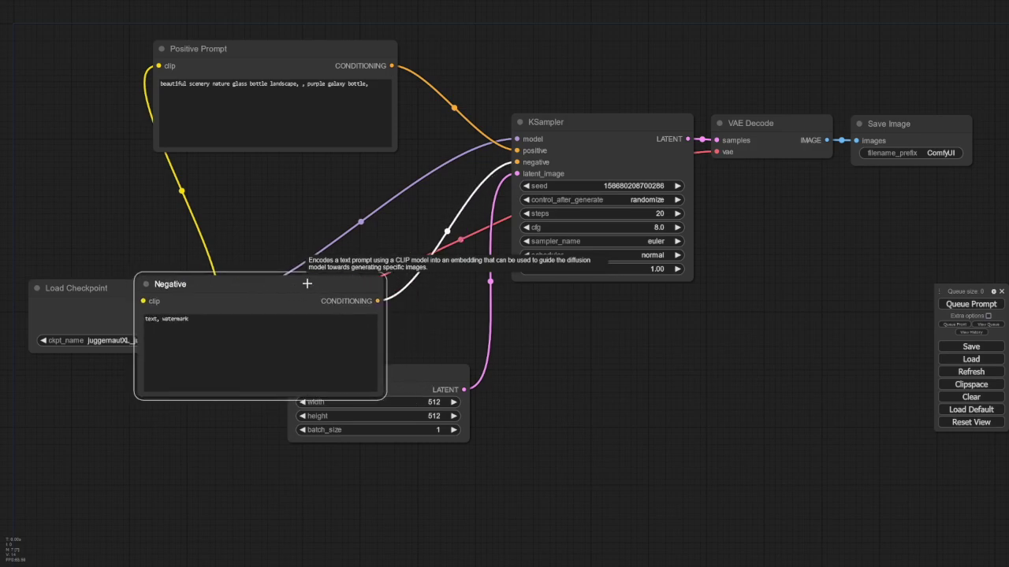
mouse_move(517, 163)
mouse_down()
mouse_move(477, 172)
mouse_move(488, 163)
mouse_move(428, 198)
mouse_move(474, 180)
mouse_move(459, 202)
mouse_move(450, 191)
mouse_move(480, 169)
mouse_move(507, 151)
mouse_move(516, 162)
mouse_up()
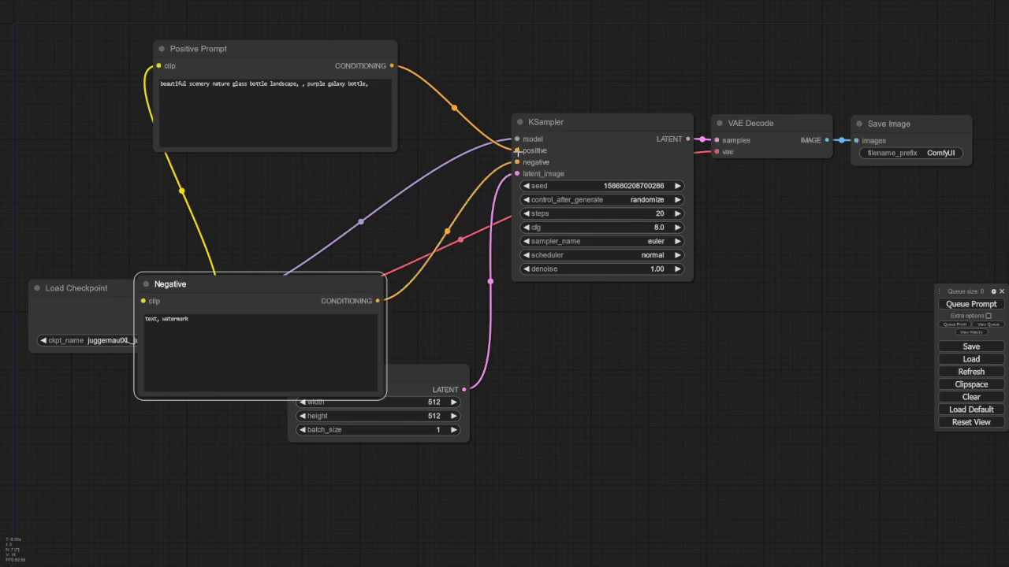
drag(301, 48, 337, 78)
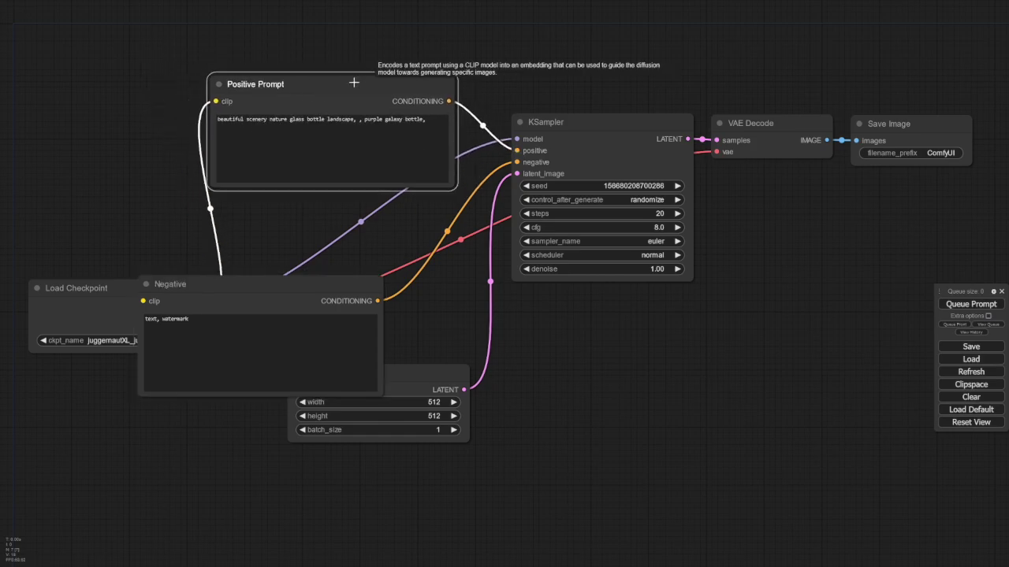
drag(283, 284, 383, 209)
click(150, 290)
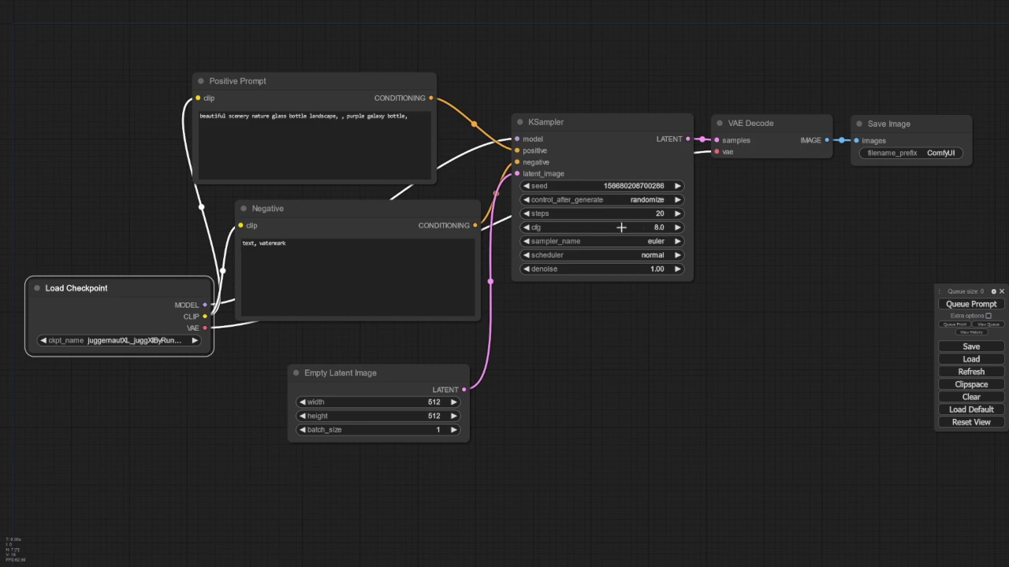
Set the KSampler sampler to dpmpp_2m and the scheduler to karras.
mouse_move(617, 227)
click(662, 242)
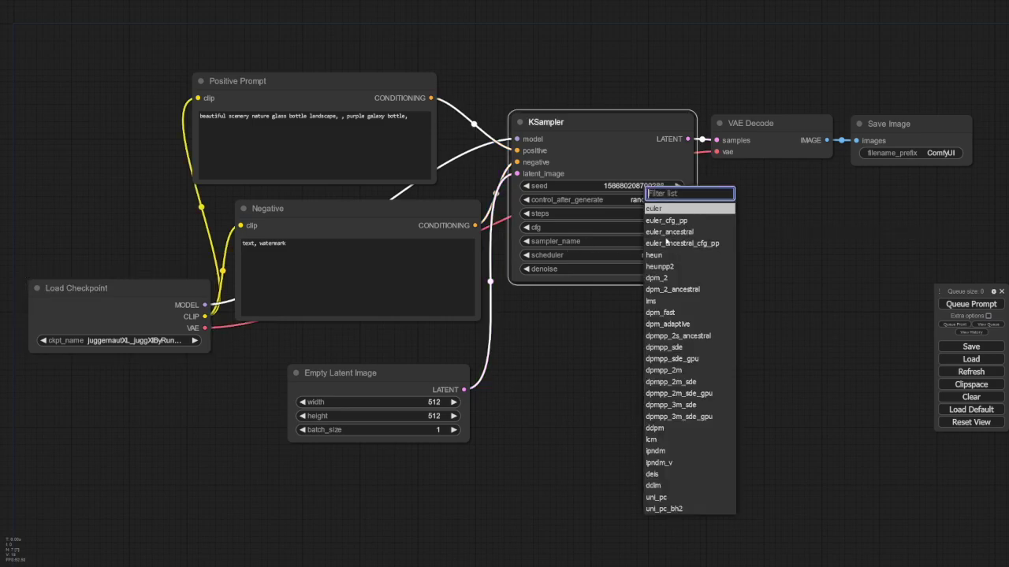
click(676, 375)
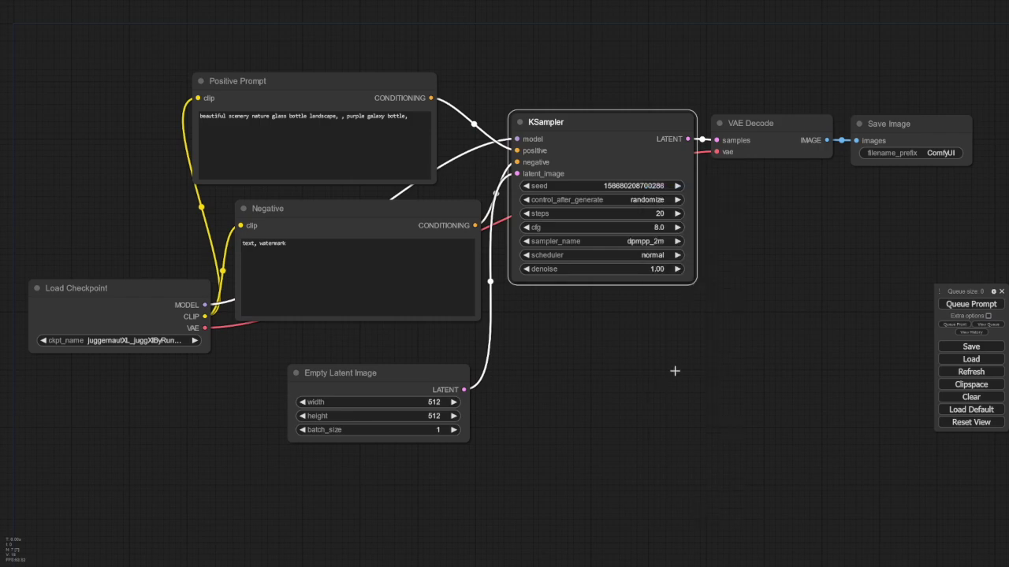
click(657, 257)
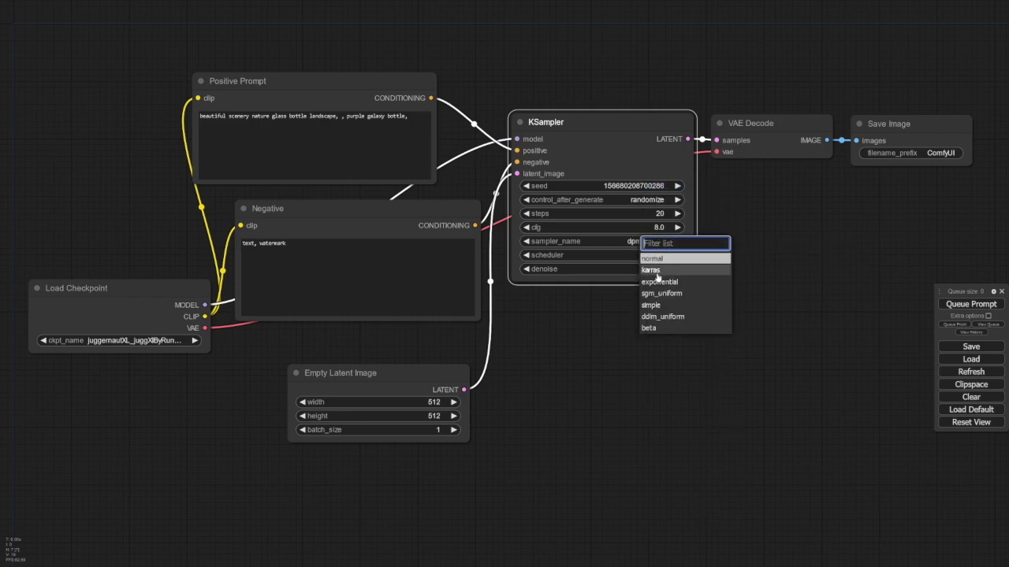
click(657, 271)
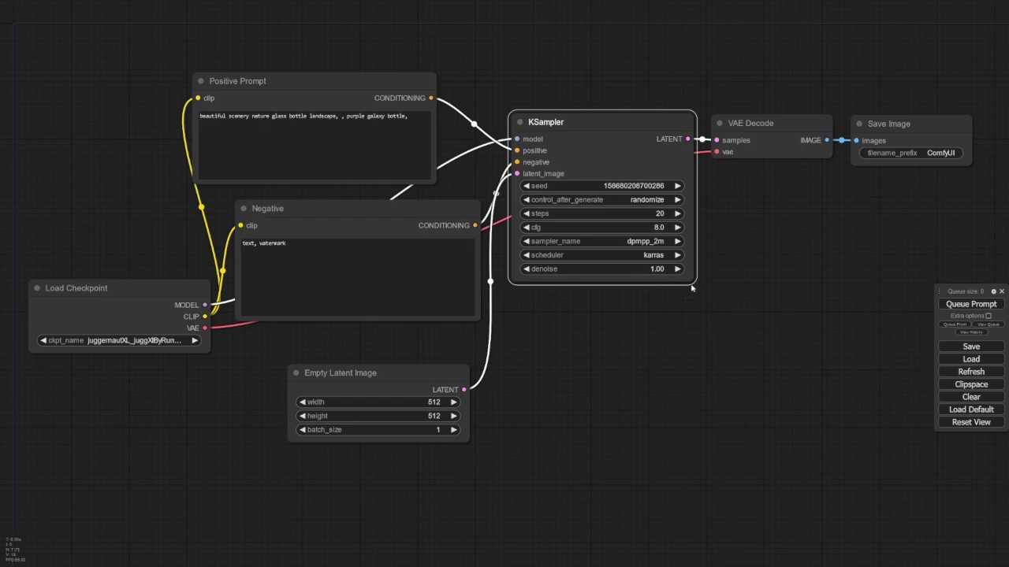
Nudge the Negative node and move the queue panel lower and to the left.
drag(373, 210, 381, 216)
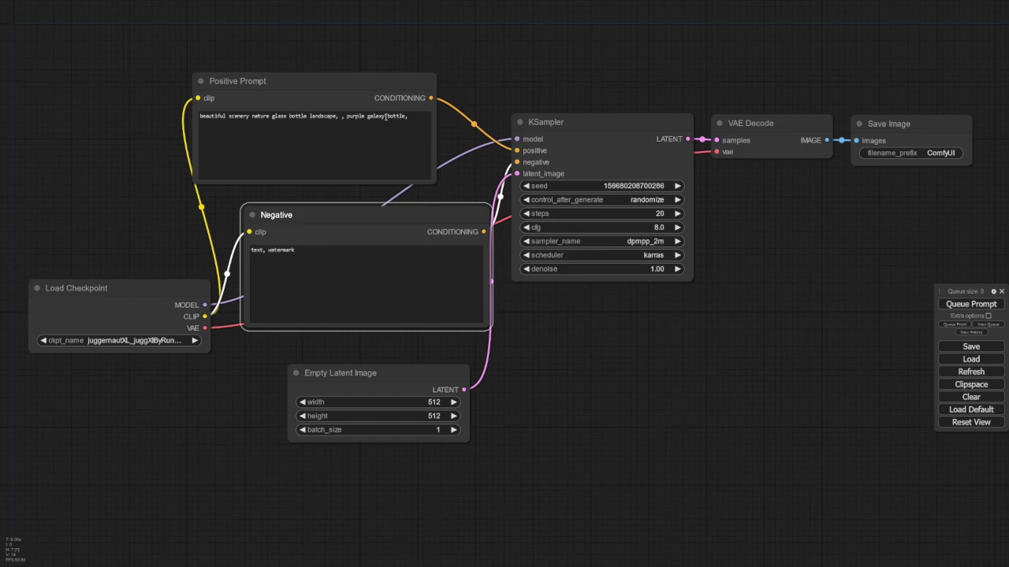
click(277, 266)
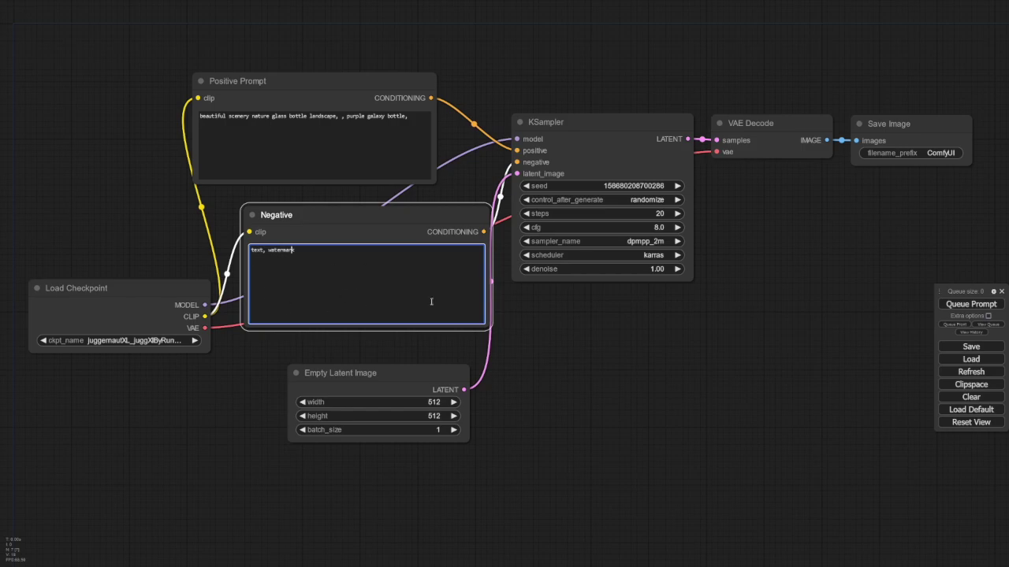
drag(940, 291, 881, 385)
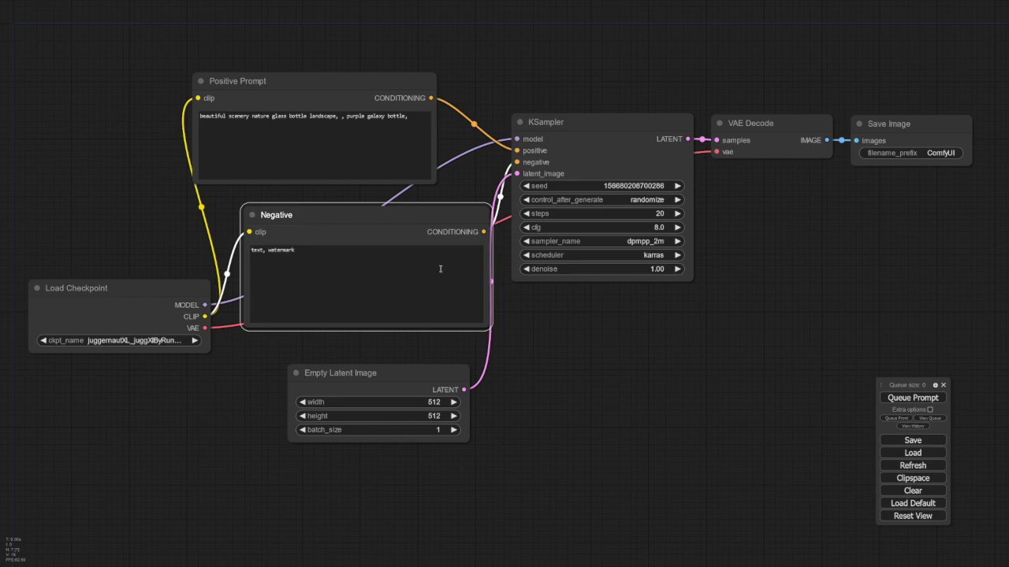
Queue the workflow to generate the purple galaxy bottle image.
click(913, 398)
click(347, 297)
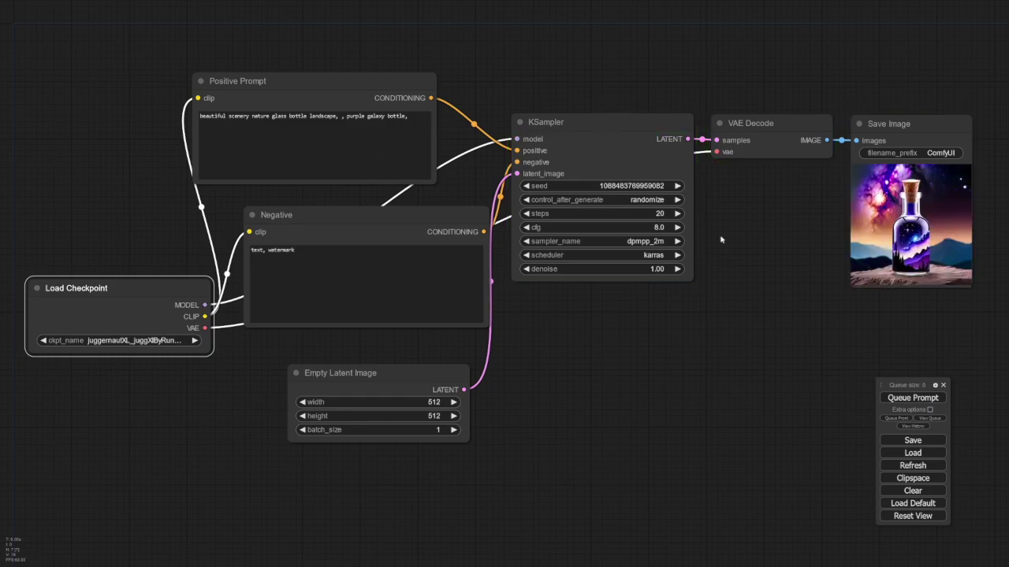
drag(796, 323, 710, 335)
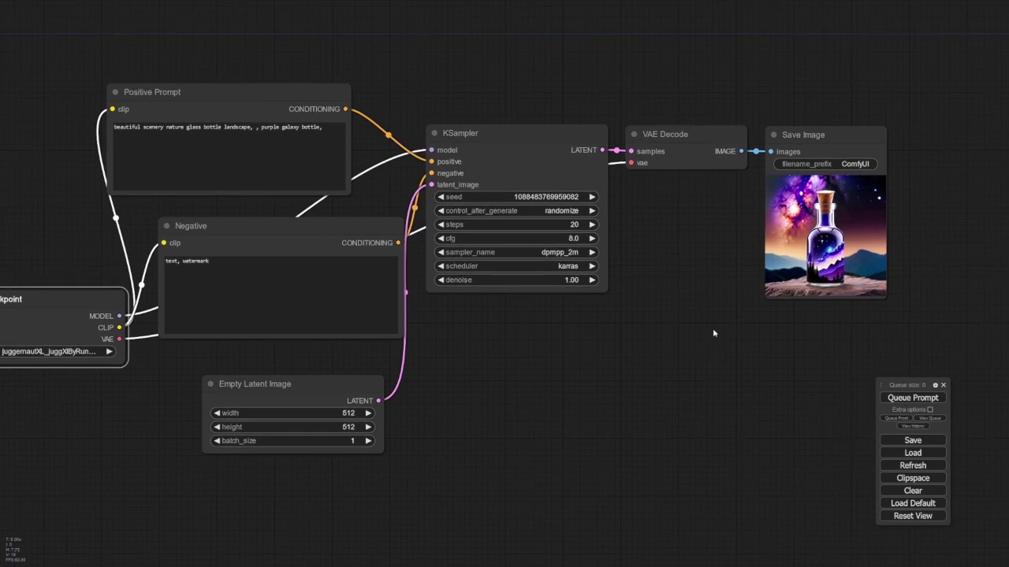
Open the generated image from the Save Image node on its own page.
click(822, 240)
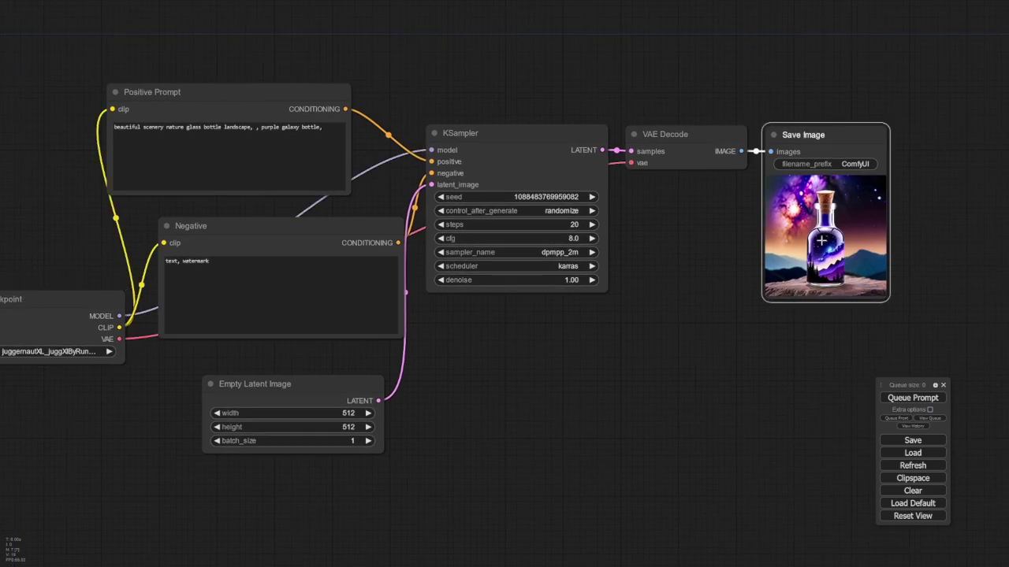
right_click(821, 241)
click(829, 241)
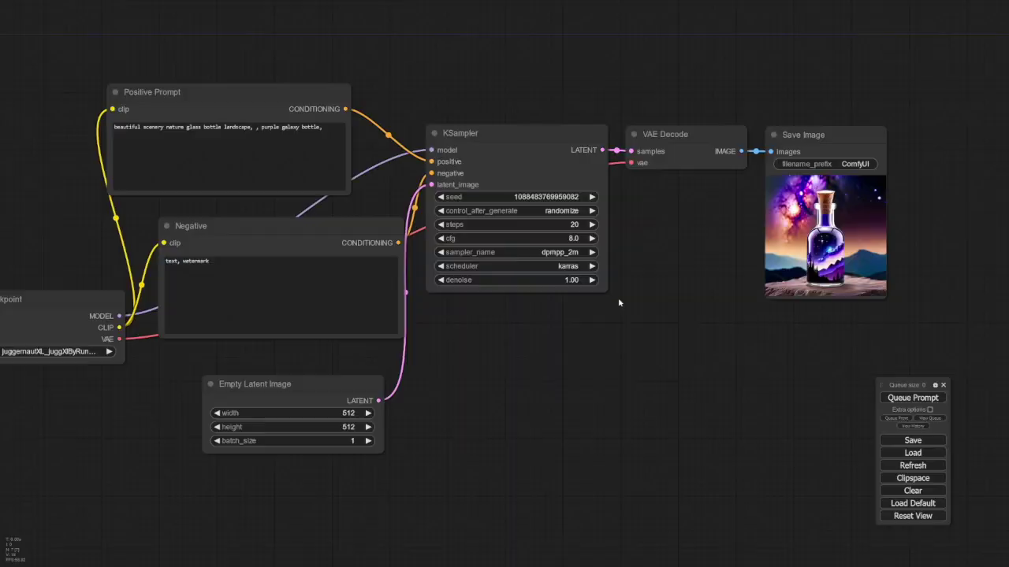
drag(469, 368, 541, 360)
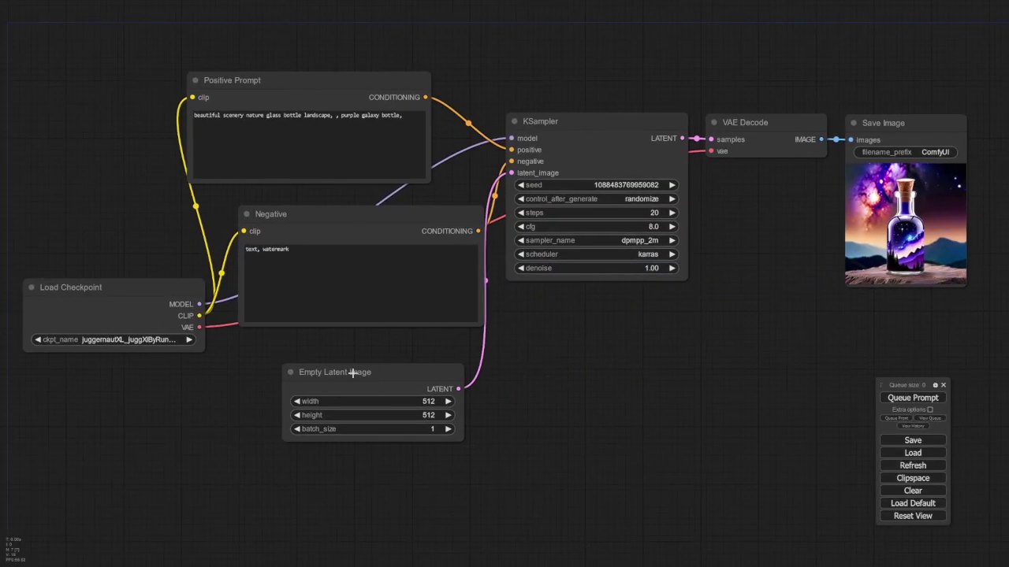
Set the Empty Latent Image width and height to 1024 each, then queue a new generation.
drag(379, 374, 385, 363)
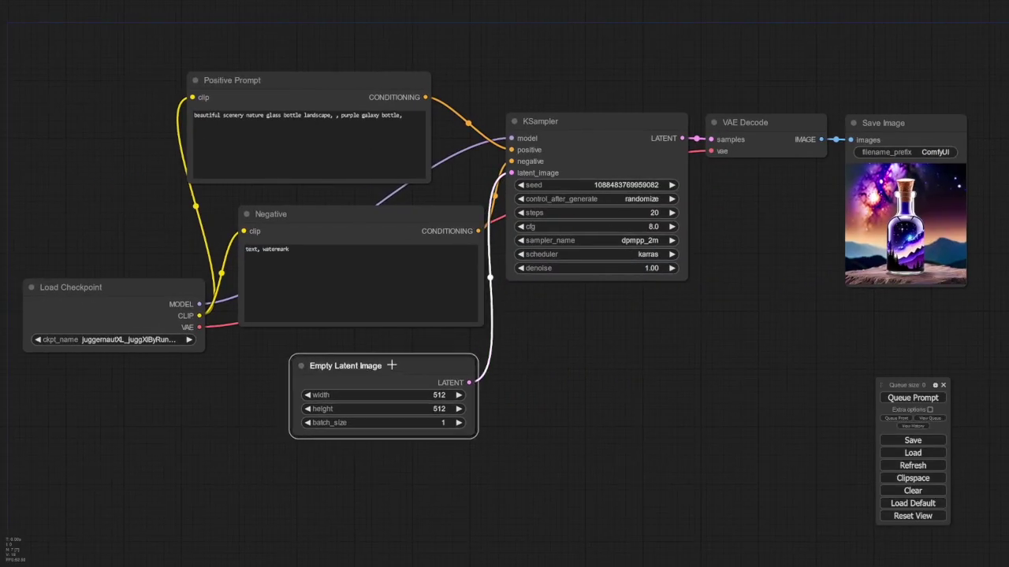
click(451, 391)
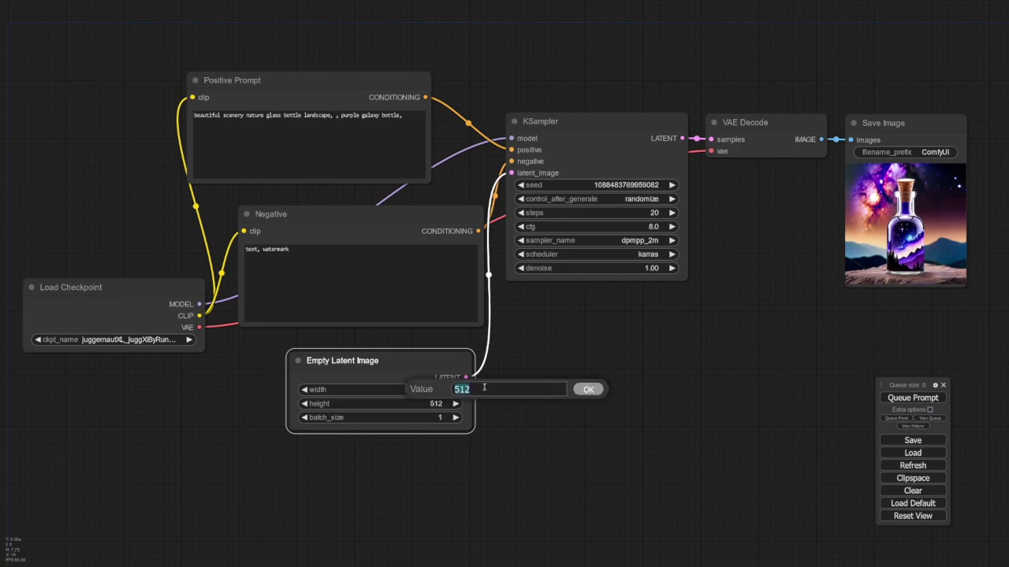
text(1024)
click(585, 389)
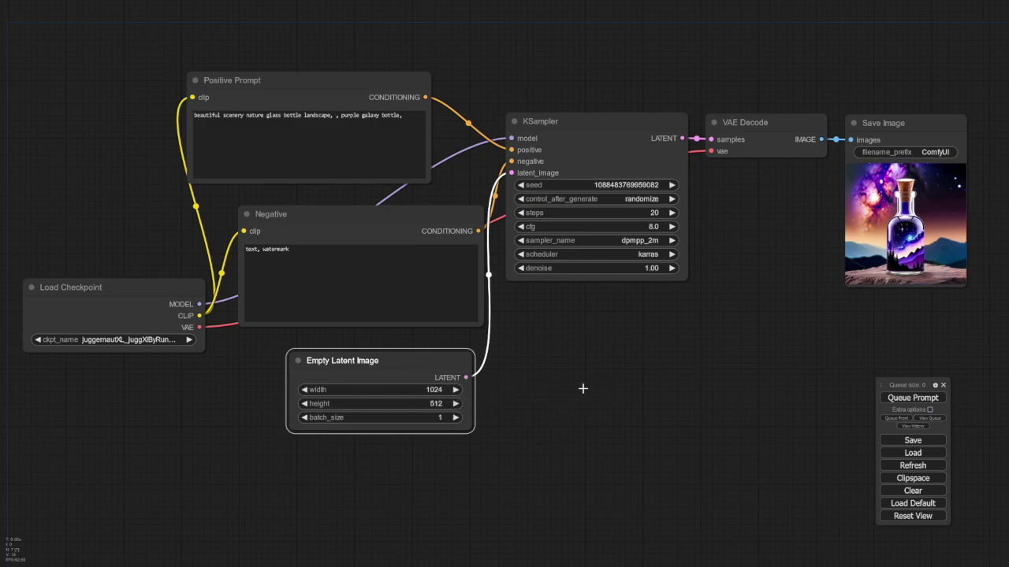
click(438, 405)
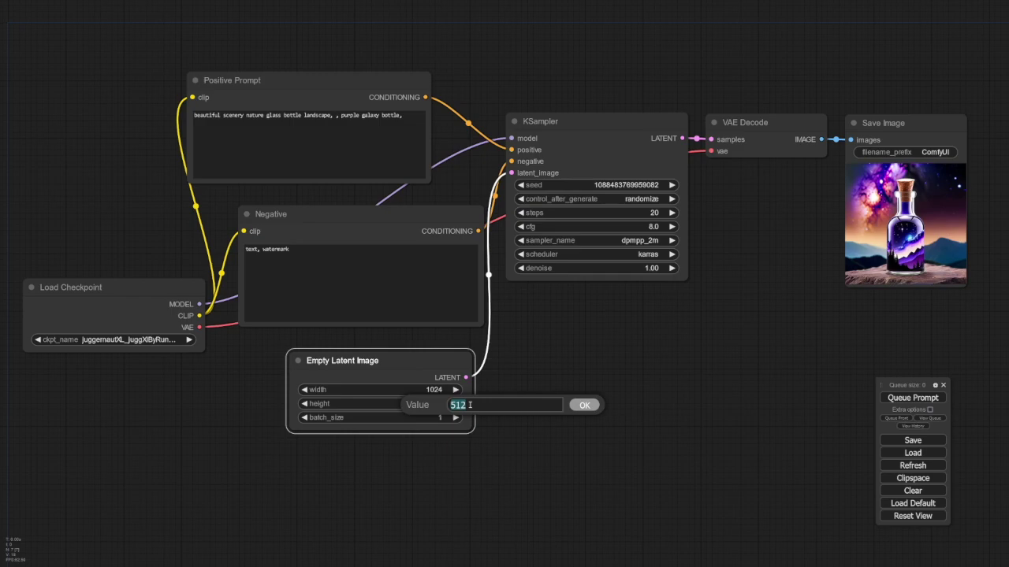
text(1024)
click(590, 406)
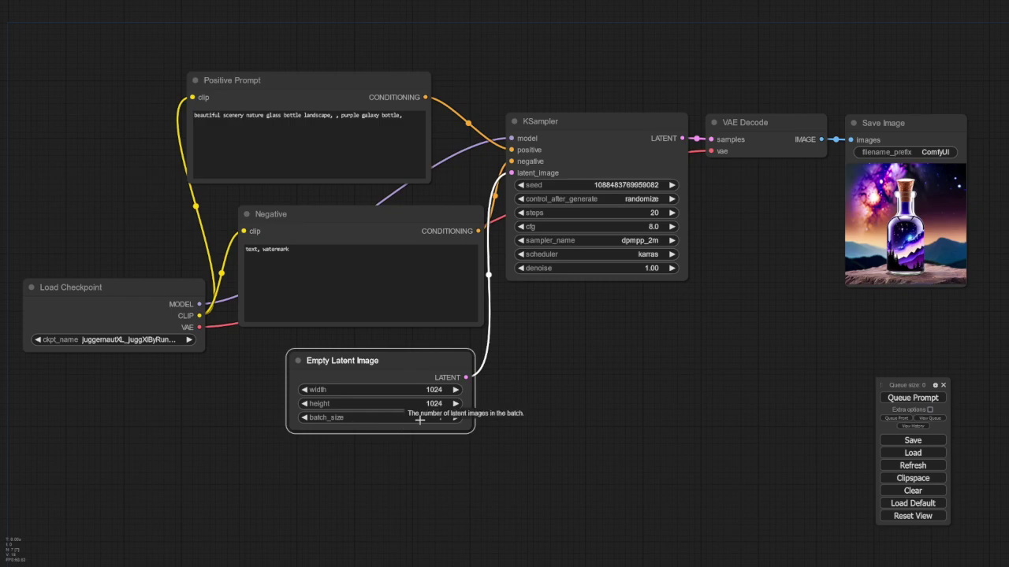
click(894, 397)
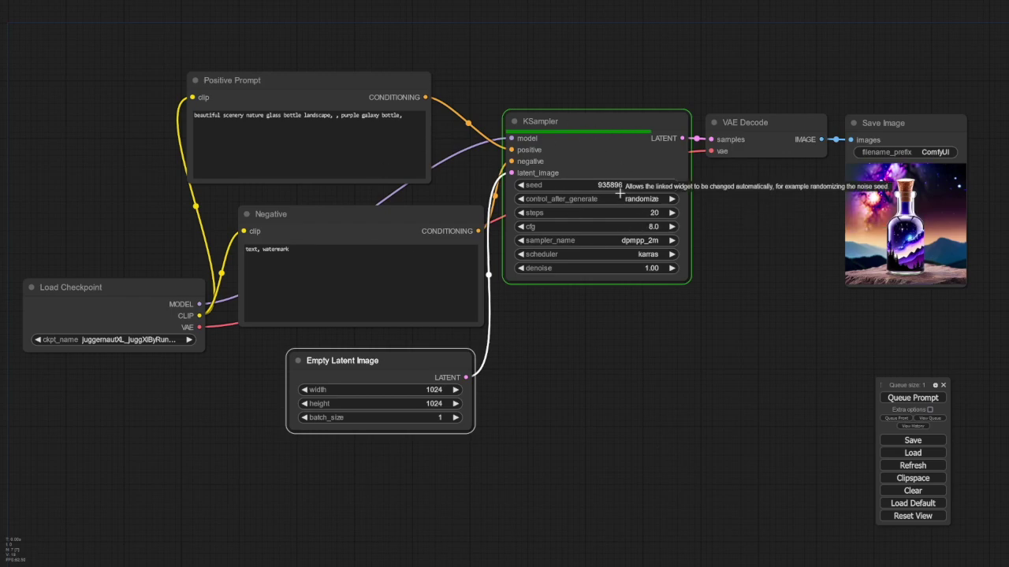
Open the generated glass-bottle image at full size from the Save Image node.
click(899, 238)
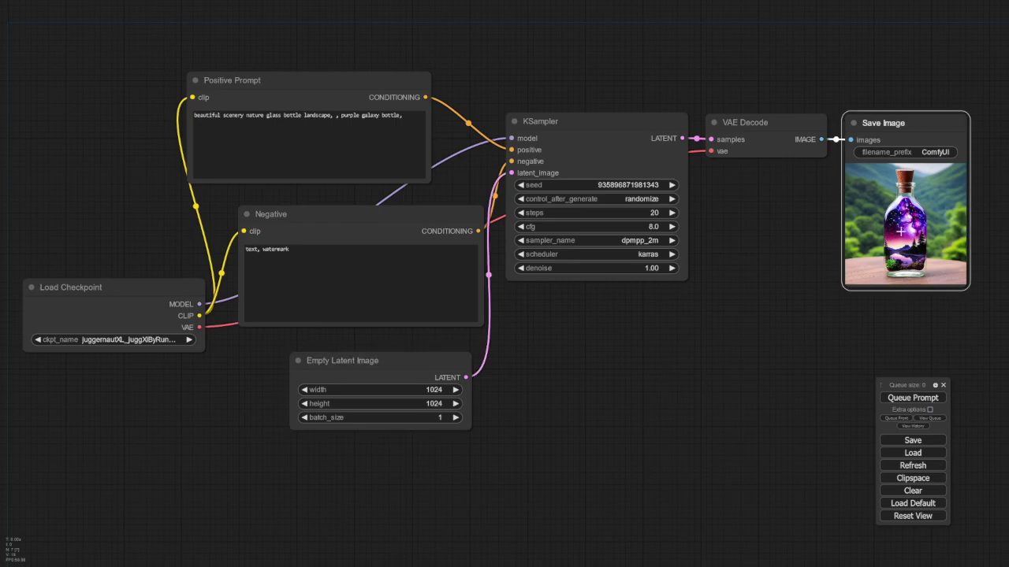
right_click(891, 220)
click(905, 222)
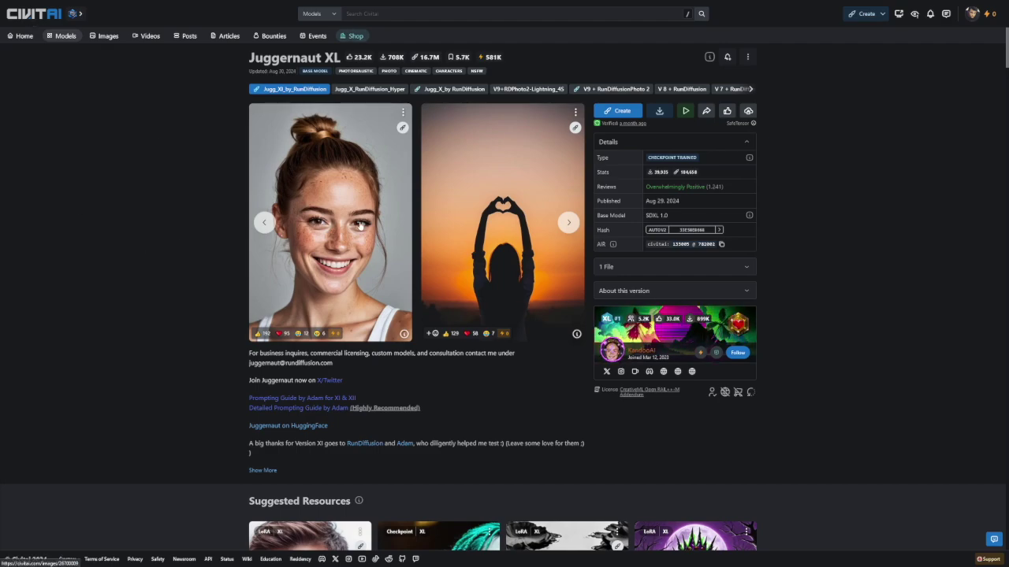
Open the first Juggernaut XL freckled-portrait example and bring up its save options.
click(331, 237)
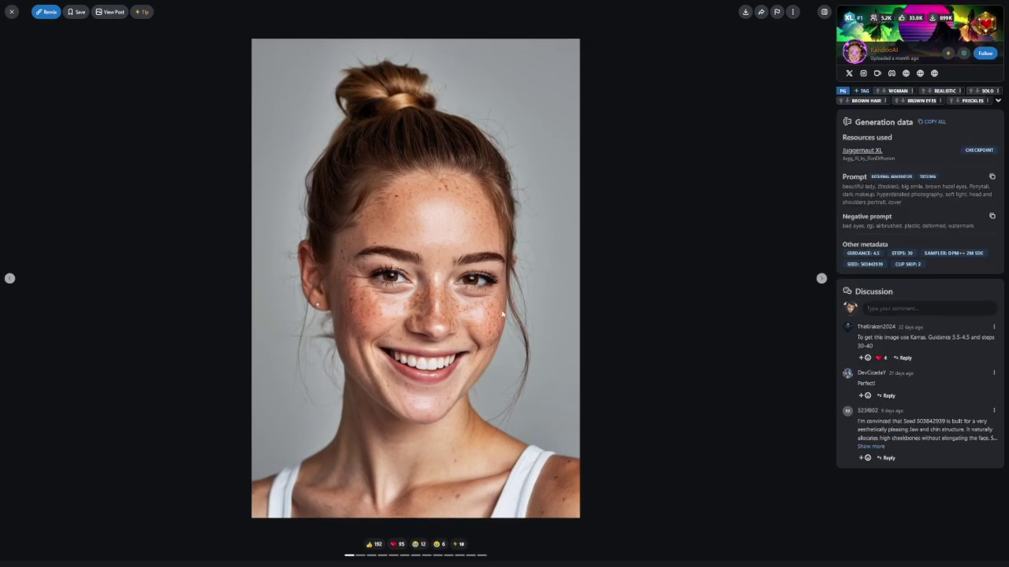
right_click(470, 160)
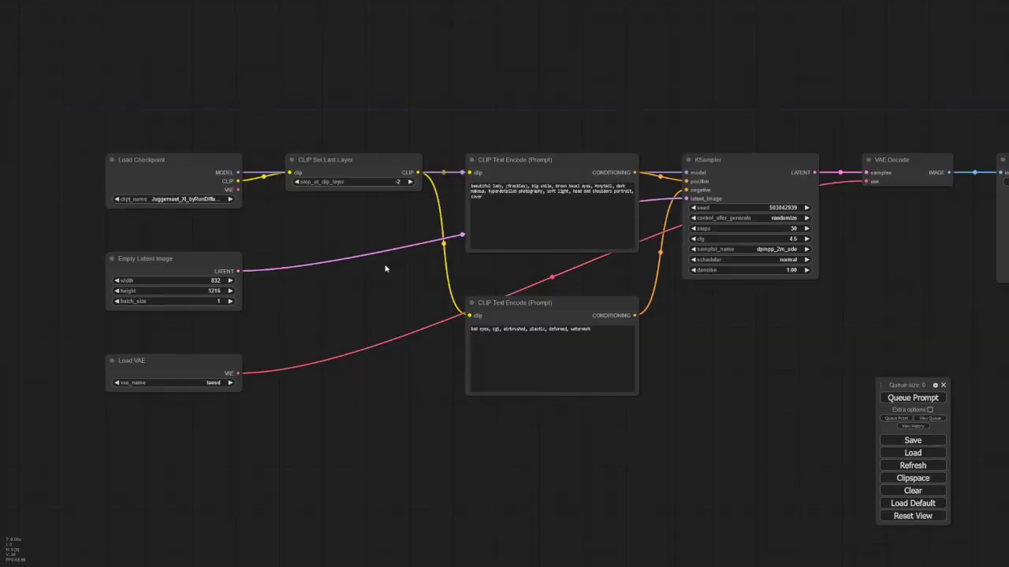
Pan through the imported portrait workflow's prompt, KSampler and Save Image nodes, then queue it.
scroll(385, 269, down, 3)
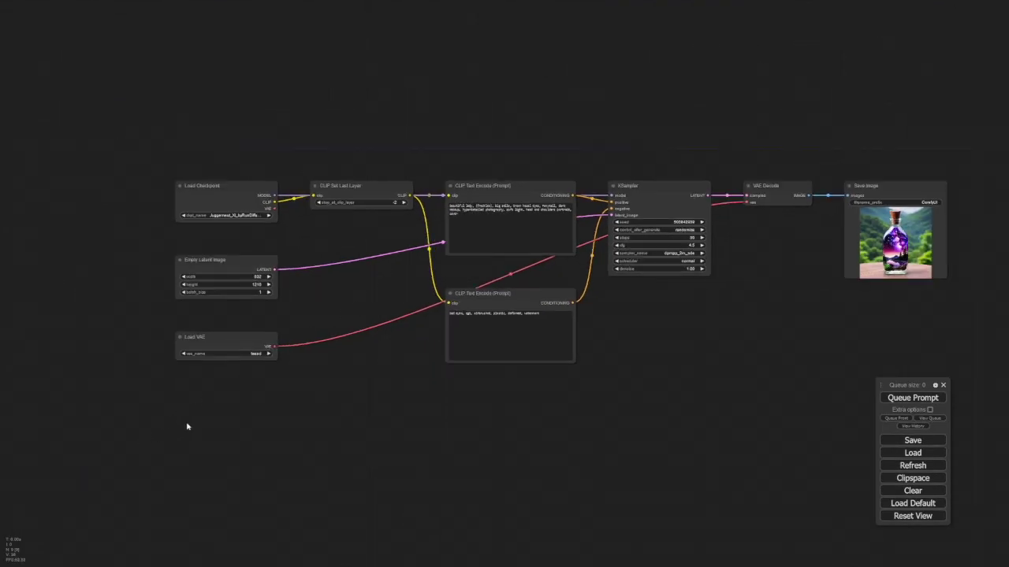
scroll(379, 351, up, 3)
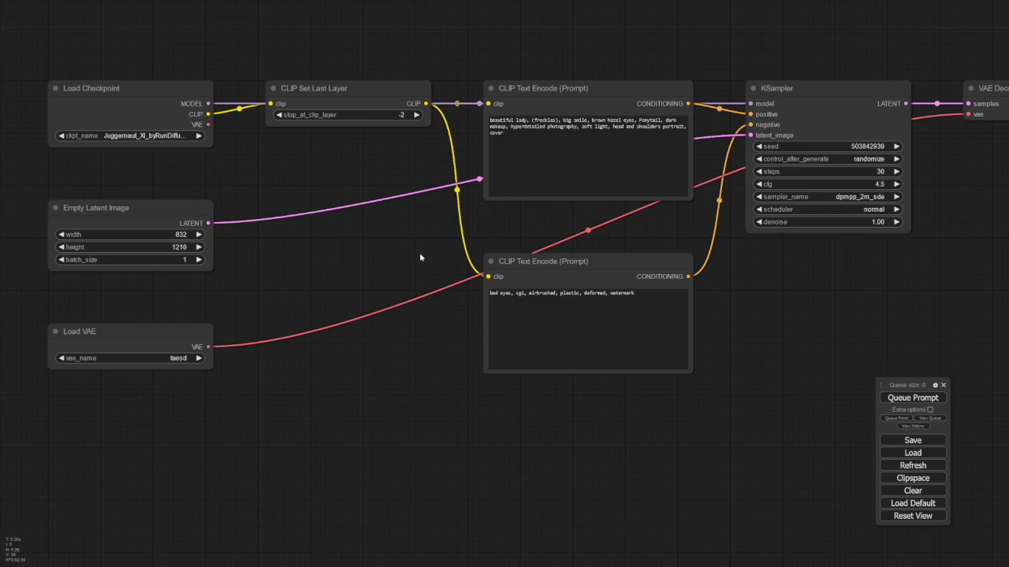
drag(307, 260, 356, 295)
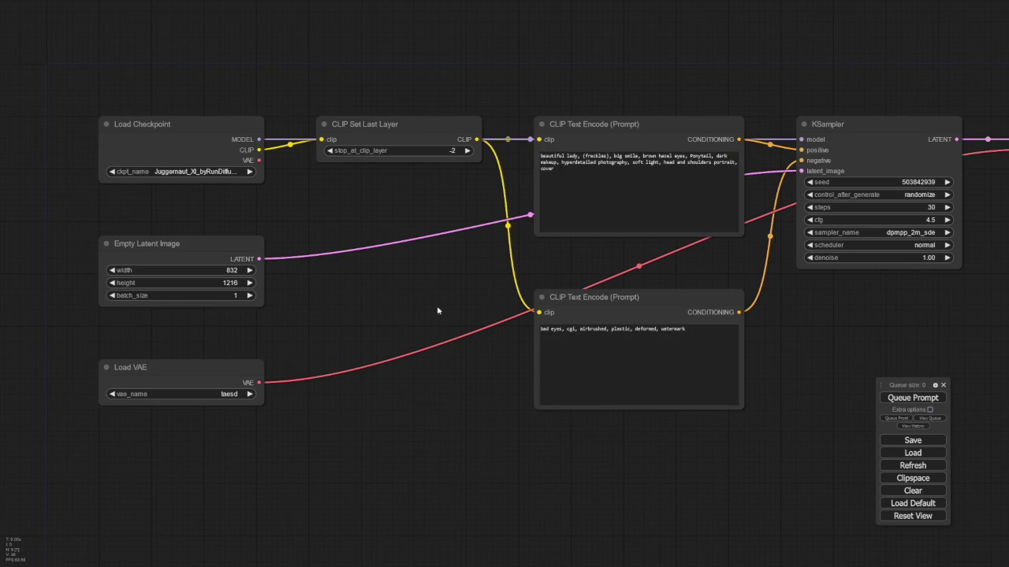
drag(469, 316, 200, 329)
drag(541, 331, 245, 290)
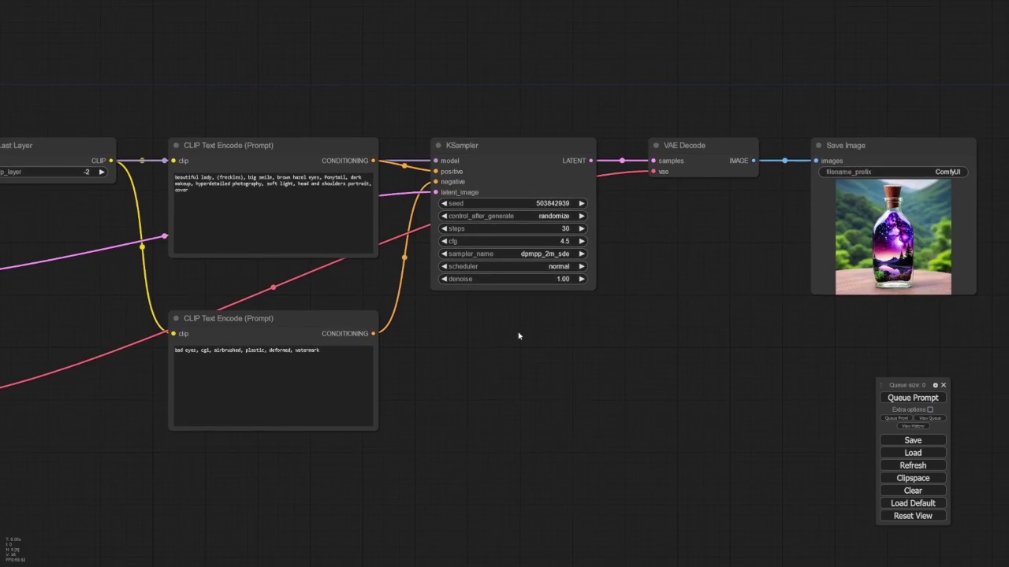
drag(520, 338, 535, 302)
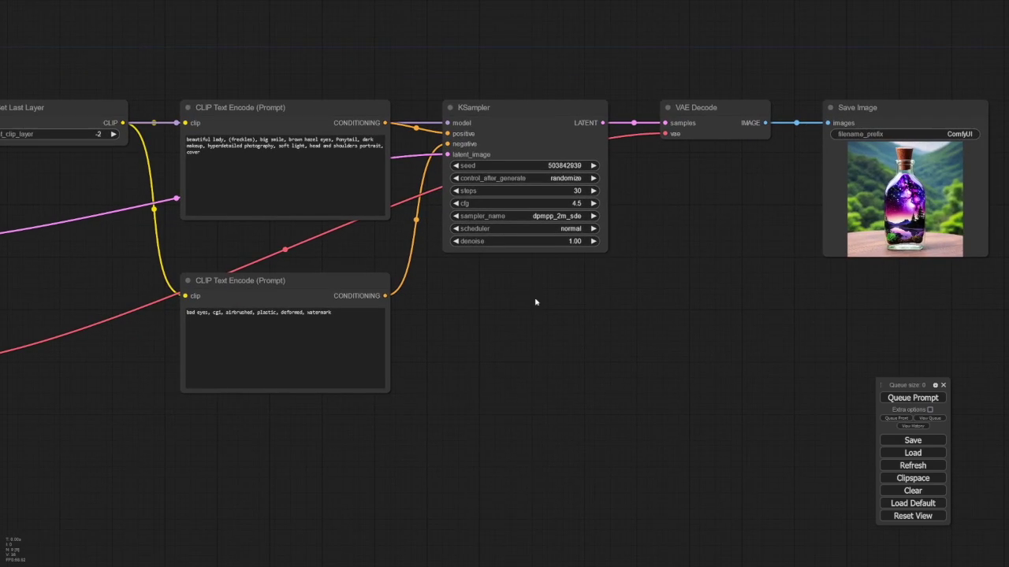
click(911, 402)
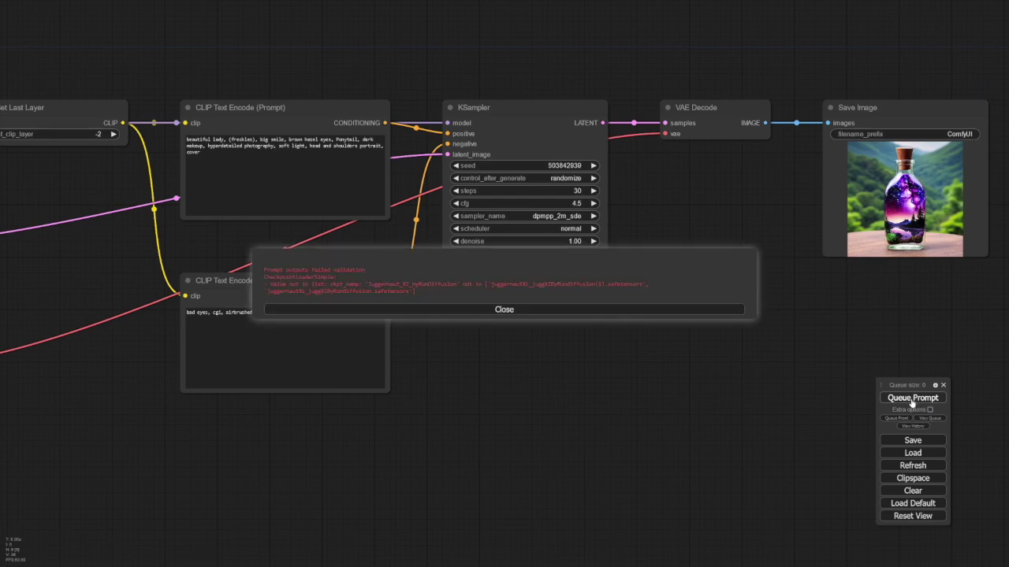
Dismiss the error, set ckpt_name to the installed Juggernaut XL checkpoint, and queue with Ctrl+Enter.
click(511, 309)
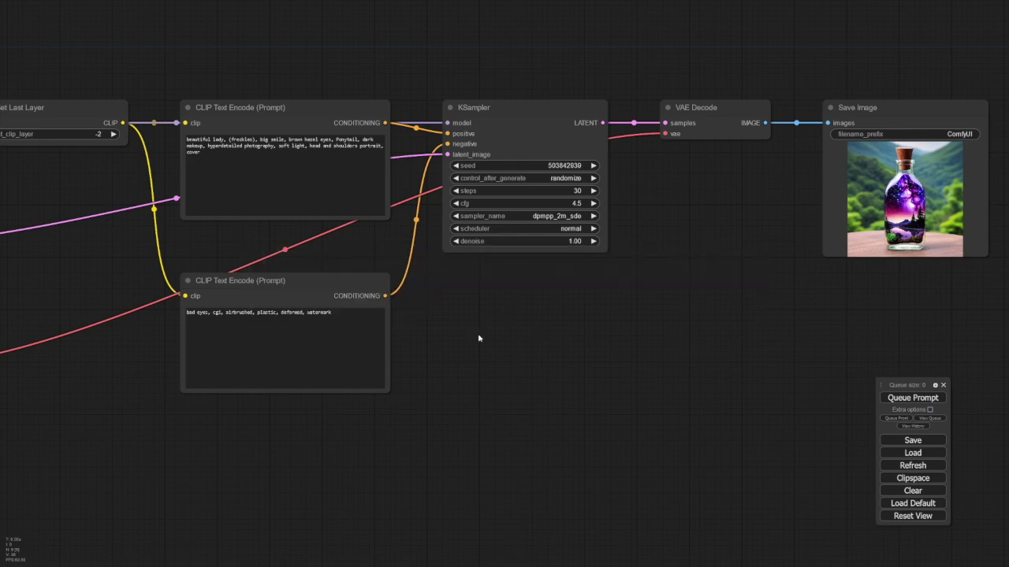
click(274, 178)
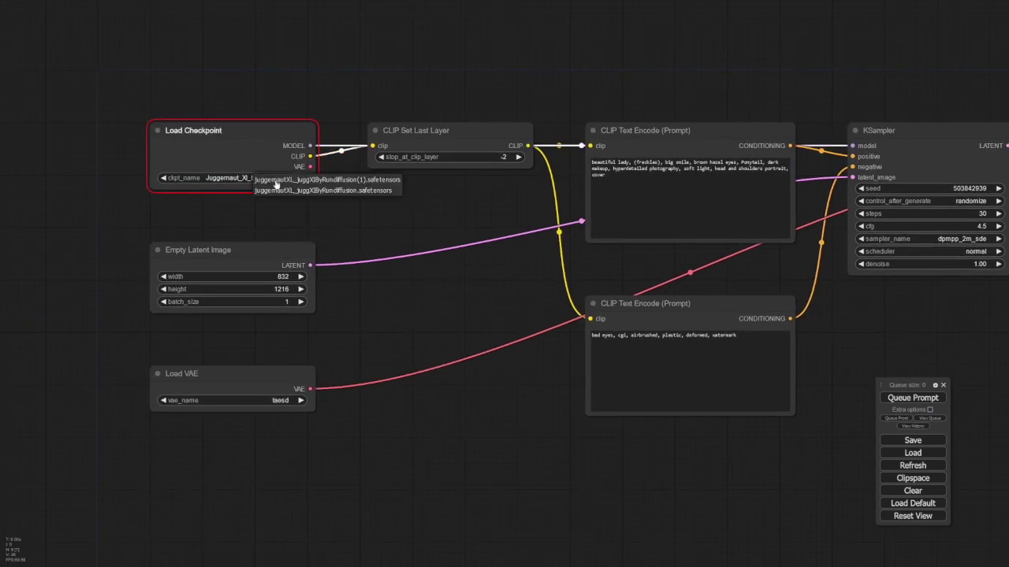
click(332, 193)
key(ctrl+Return)
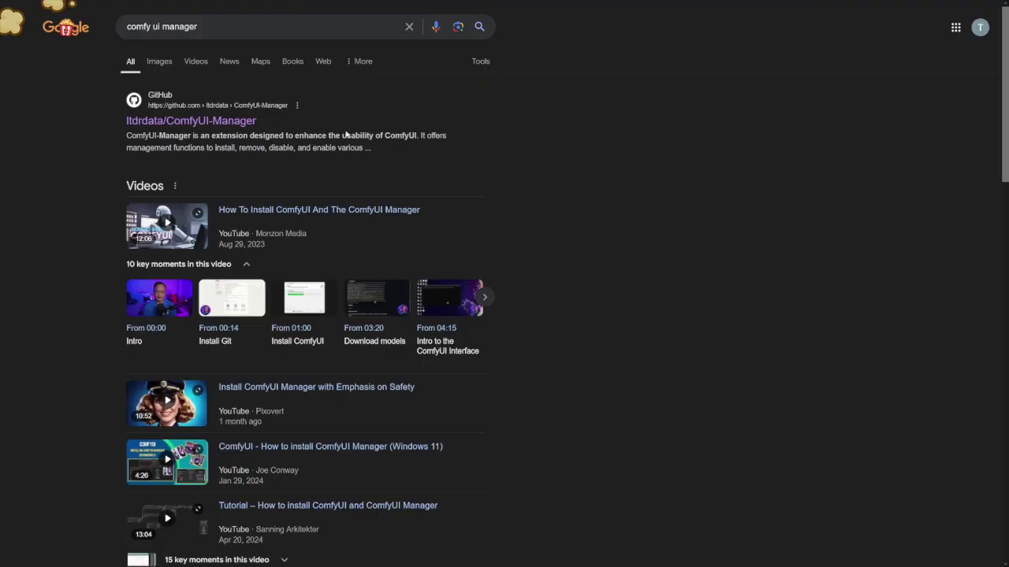
Select the whole 'comfy ui manager' search query in the address bar.
drag(206, 28, 124, 27)
click(212, 27)
triple_click(214, 26)
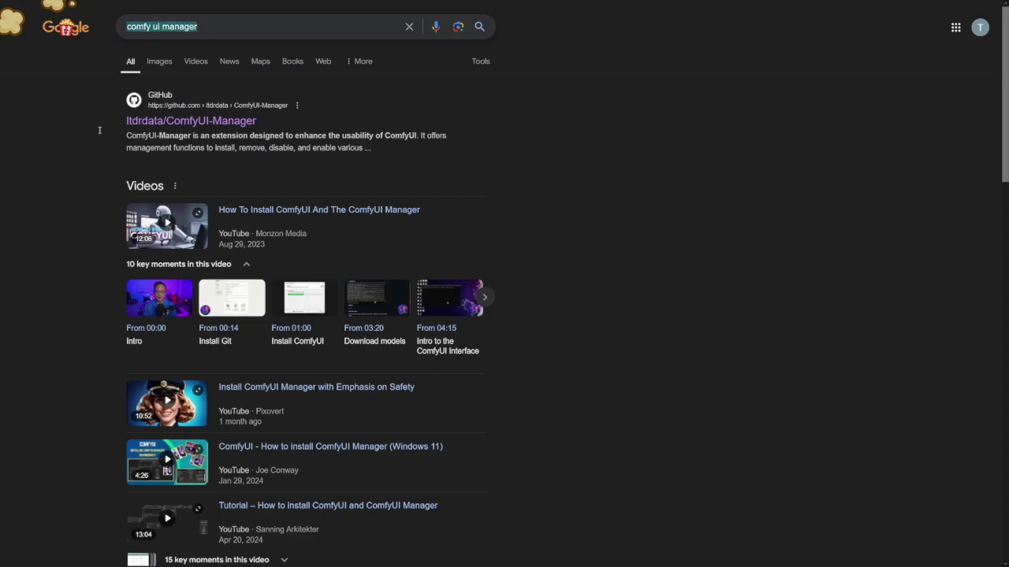
click(97, 135)
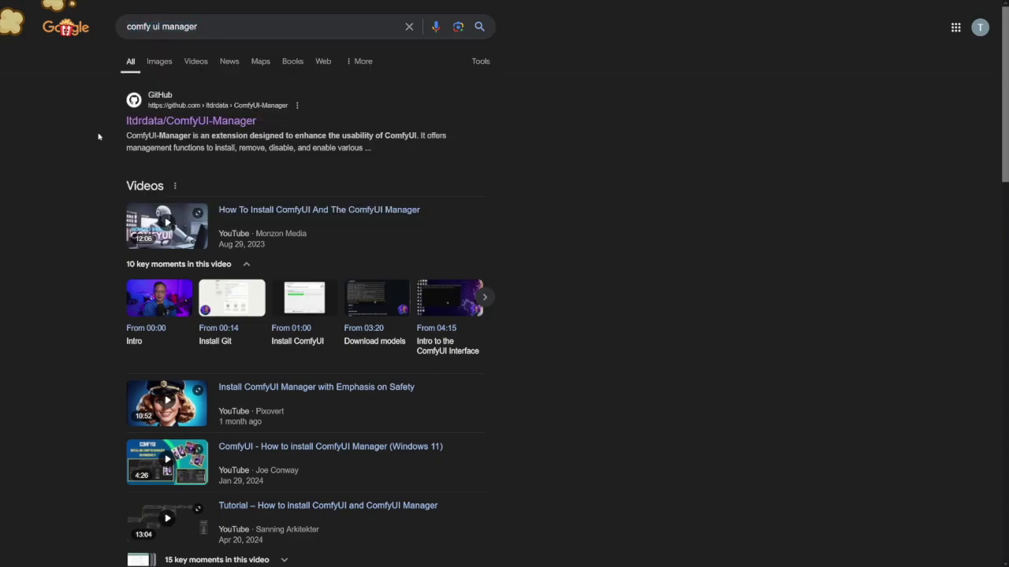
Open the ltdrdata/ComfyUI-Manager repository and scroll its README down to Installation and back.
click(225, 120)
scroll(334, 233, down, 8)
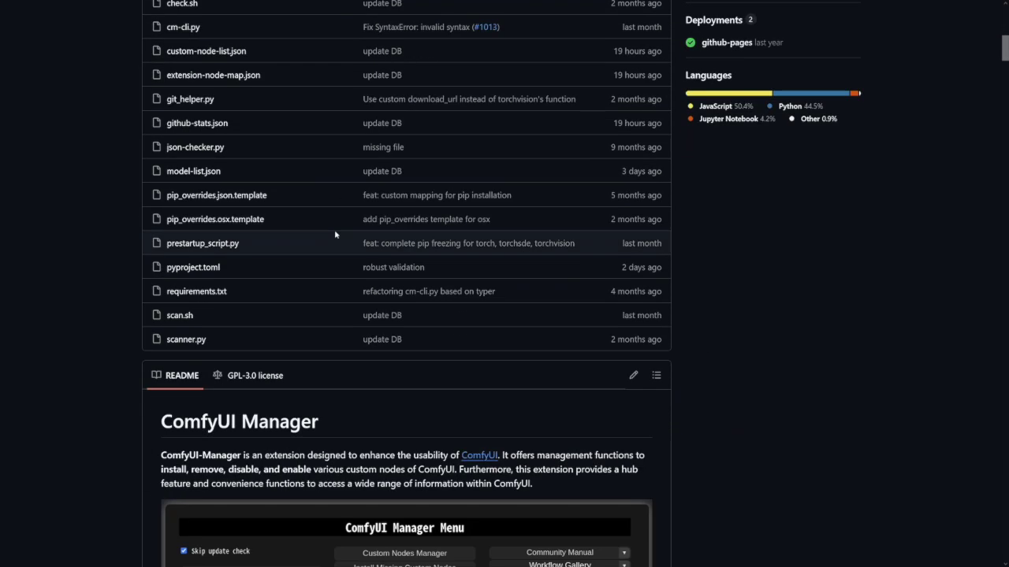
scroll(334, 234, down, 5)
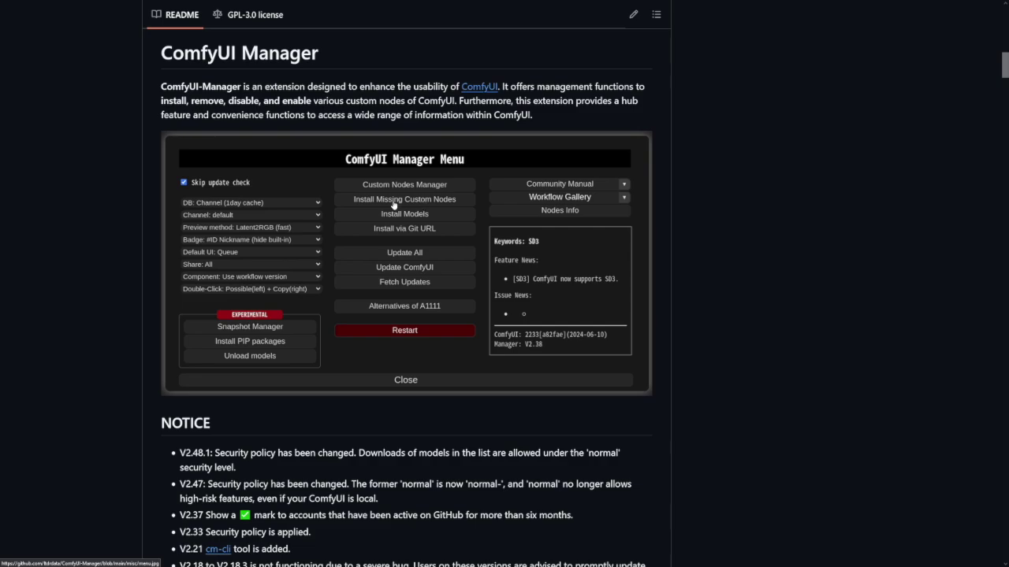
scroll(394, 205, down, 10)
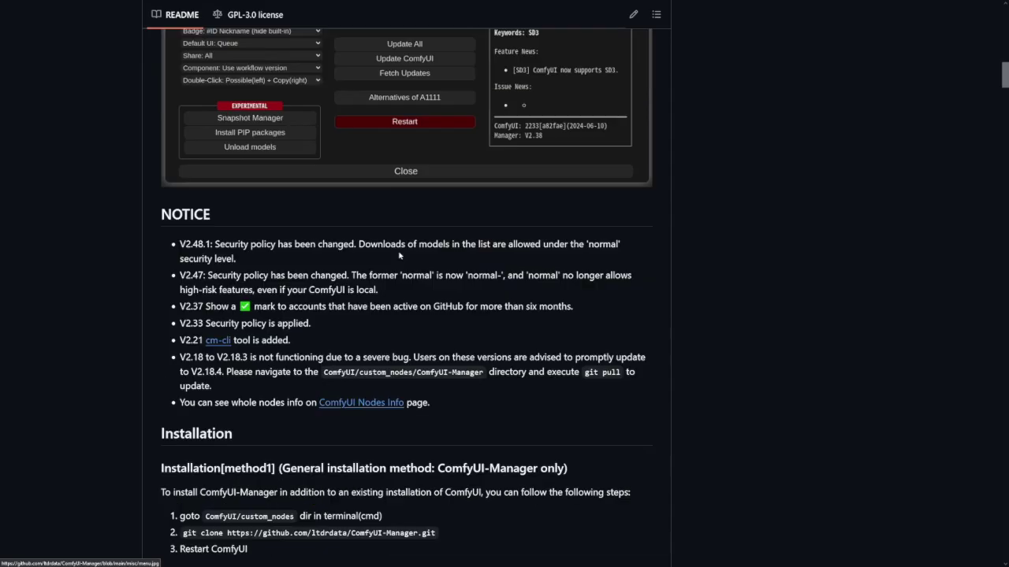
scroll(399, 255, up, 2)
scroll(399, 254, up, 20)
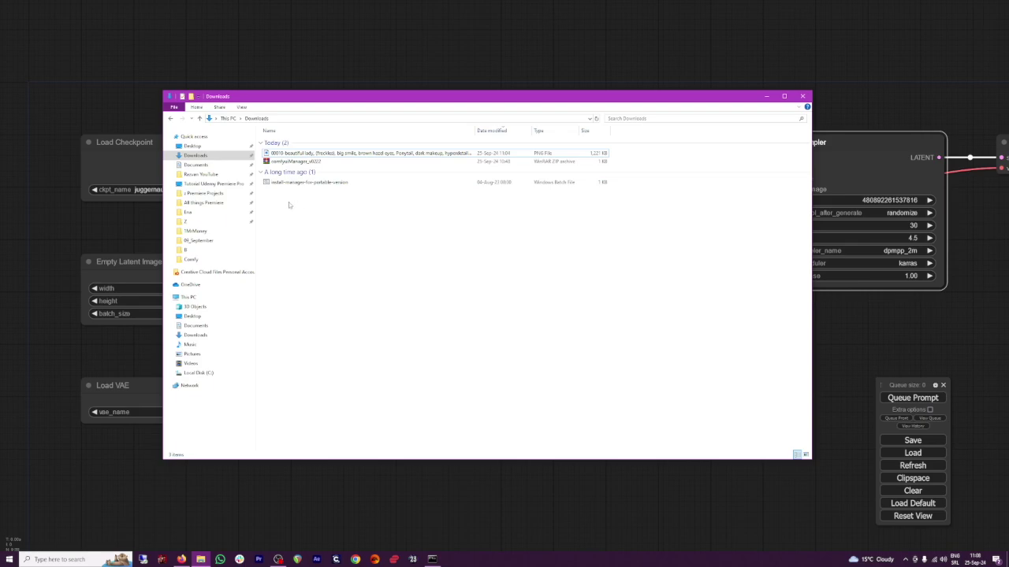
Cut the install-manager-for-portable-version batch file and paste it into the Desktop Comfy folder.
click(299, 185)
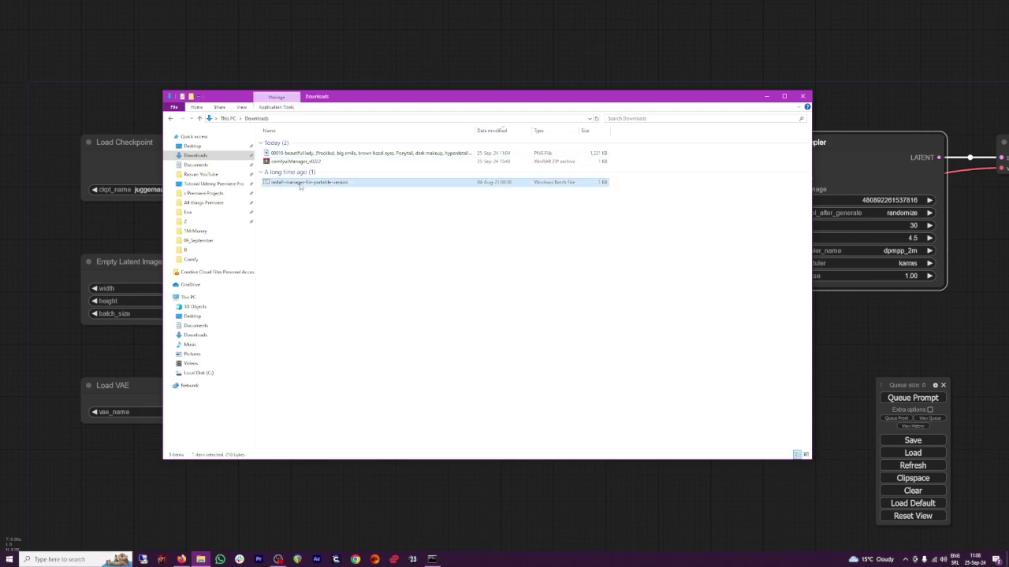
right_click(293, 184)
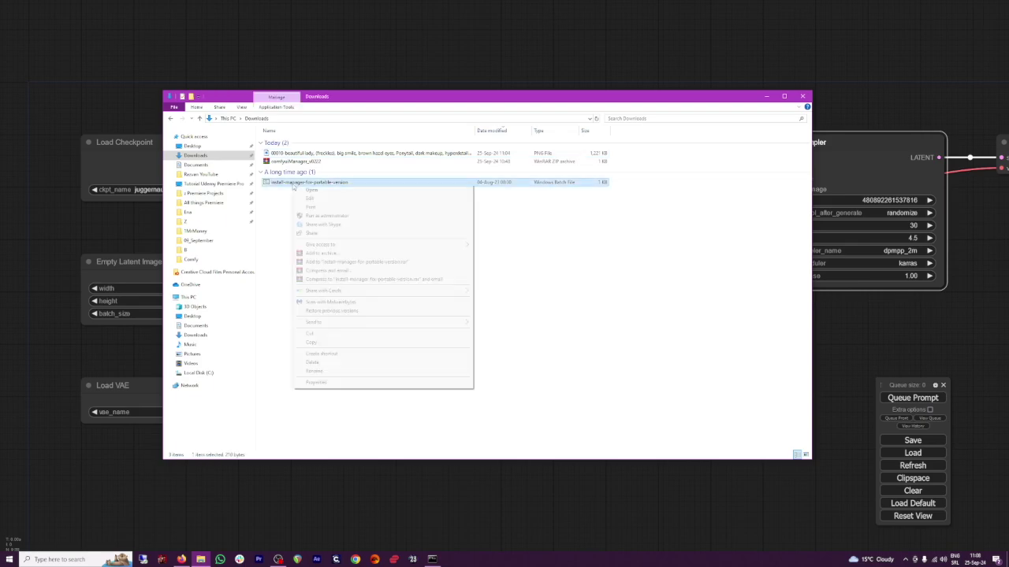
click(328, 335)
click(190, 259)
key(ctrl+v)
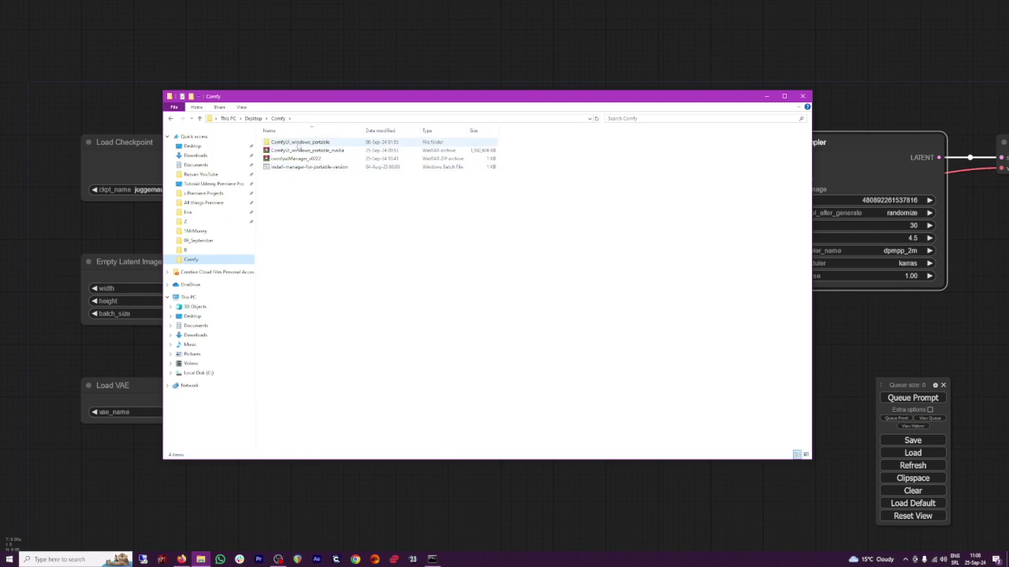
double_click(299, 142)
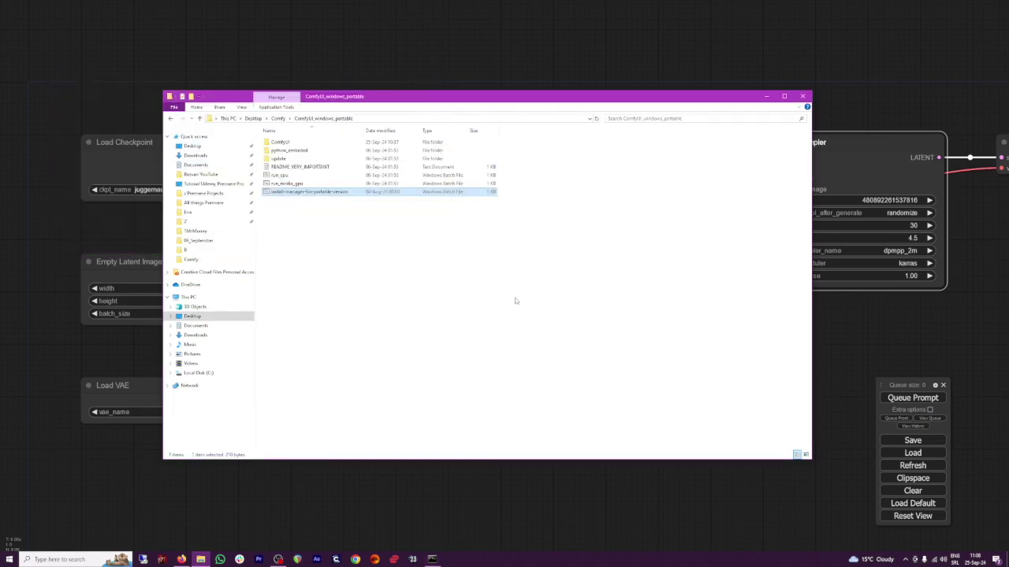
Launch ComfyUI with run_nvidia_gpu and pan around the loaded workflow.
double_click(871, 333)
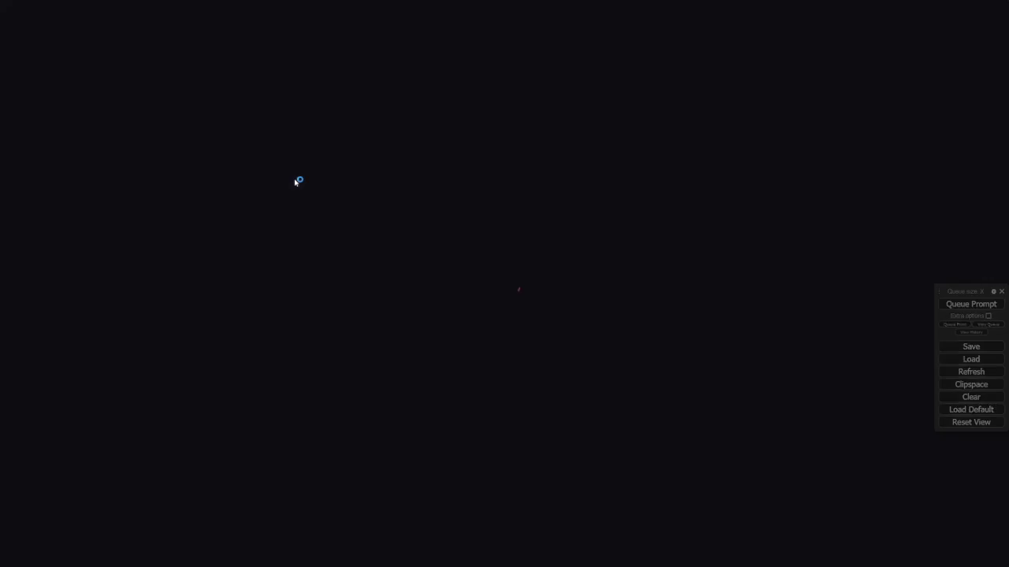
mouse_move(363, 321)
mouse_down()
mouse_move(431, 309)
mouse_move(367, 315)
mouse_up()
scroll(367, 315, down, 3)
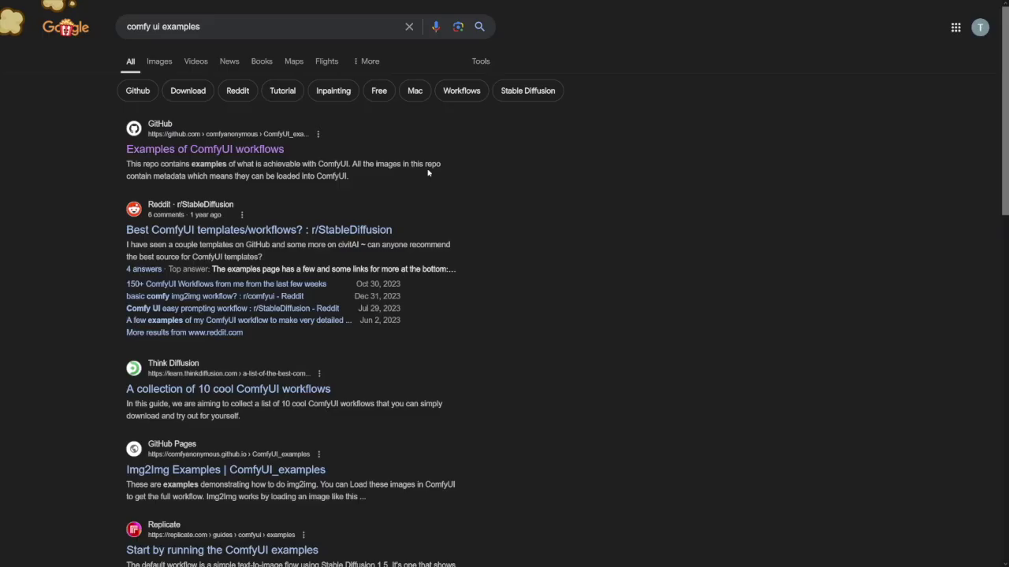
Open the Examples of ComfyUI workflows repo and go to its Inpainting examples.
mouse_move(204, 26)
mouse_down()
mouse_move(124, 27)
mouse_move(201, 27)
mouse_up()
click(194, 149)
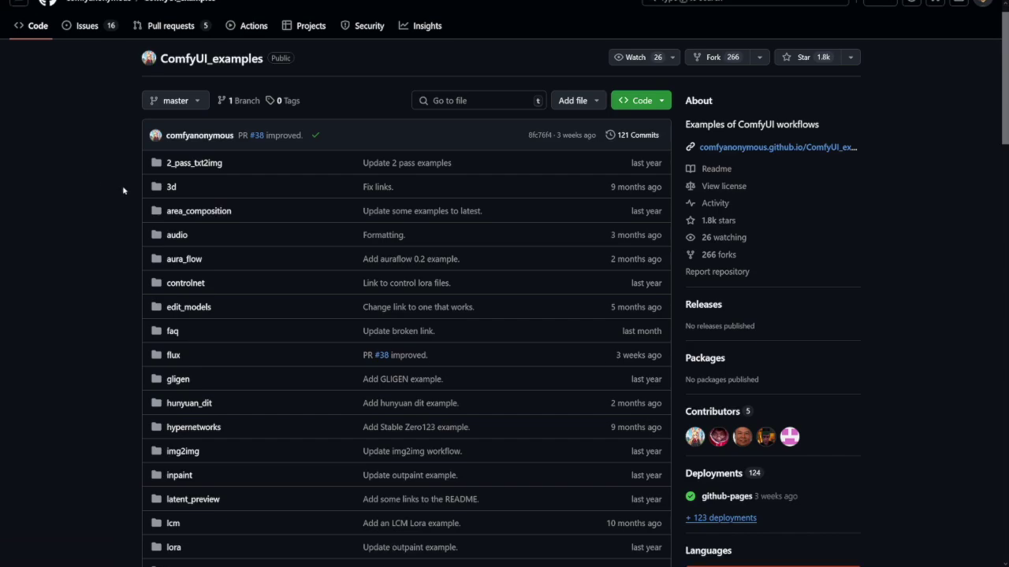
scroll(123, 190, down, 10)
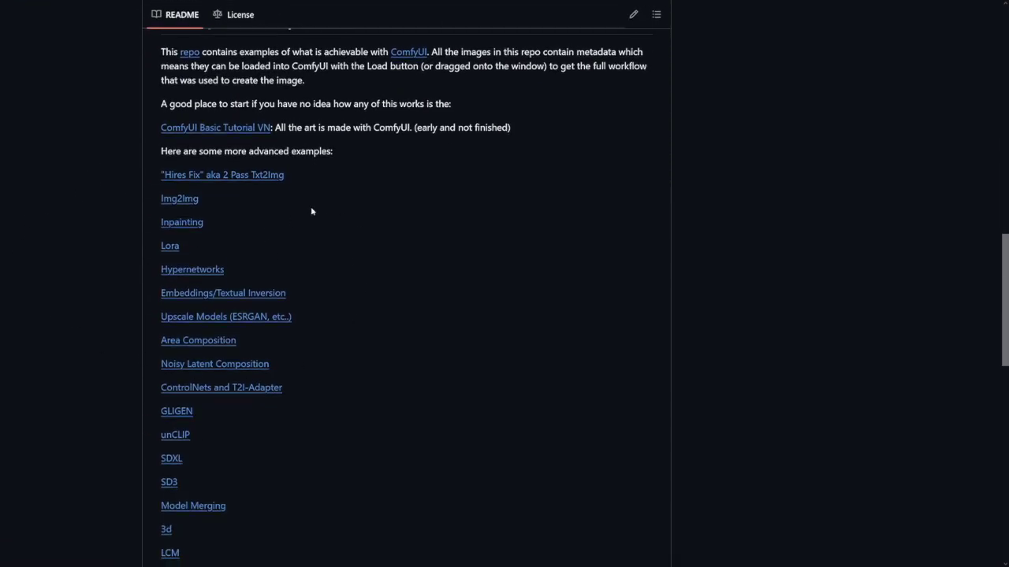
click(194, 225)
Open the inpaint example workflow image in a new tab.
scroll(482, 332, down, 5)
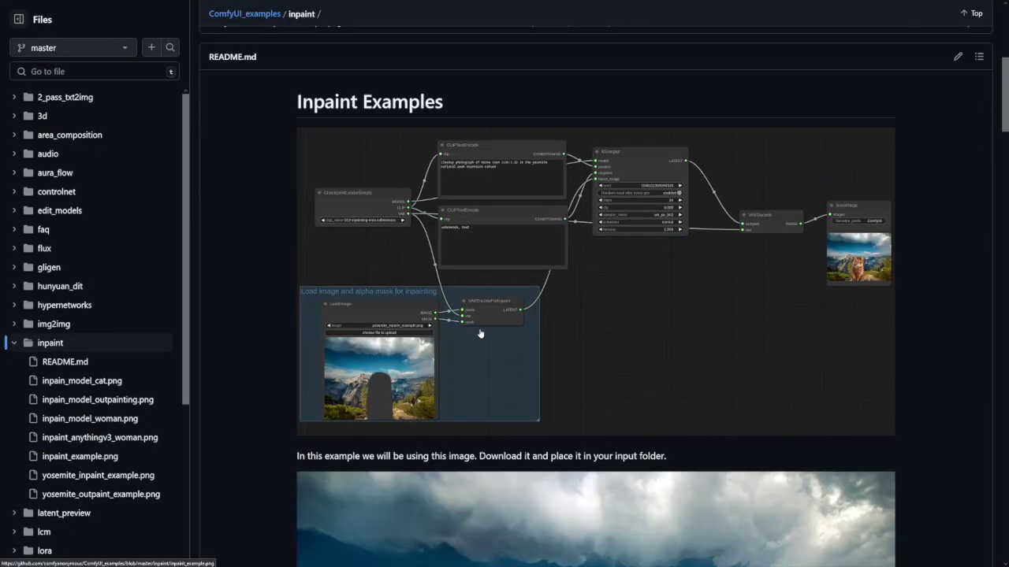
click(624, 327)
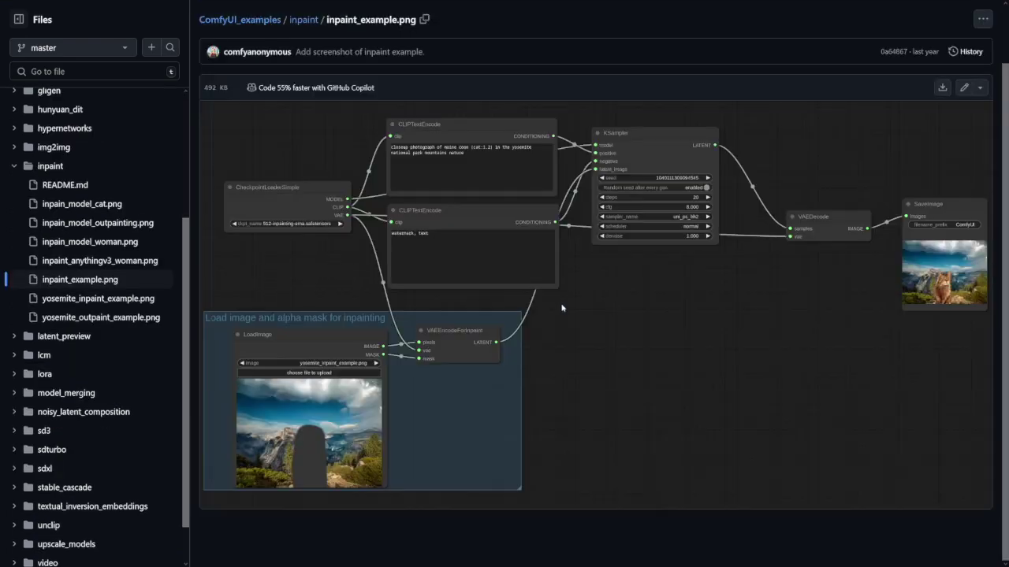
right_click(586, 314)
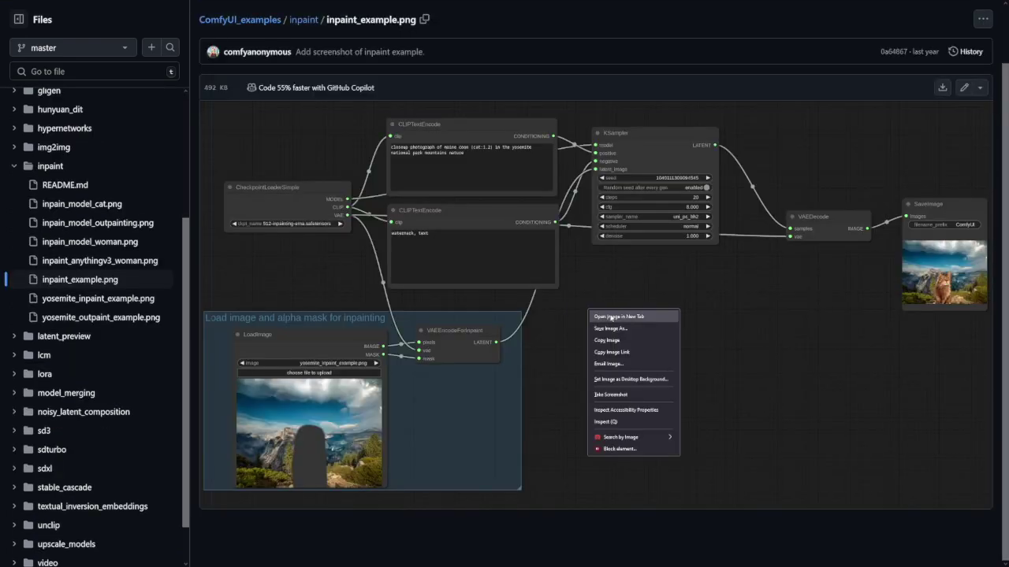
click(612, 315)
View the inpaint workflow image full size, zoom in, and scroll right to read its nodes.
click(529, 331)
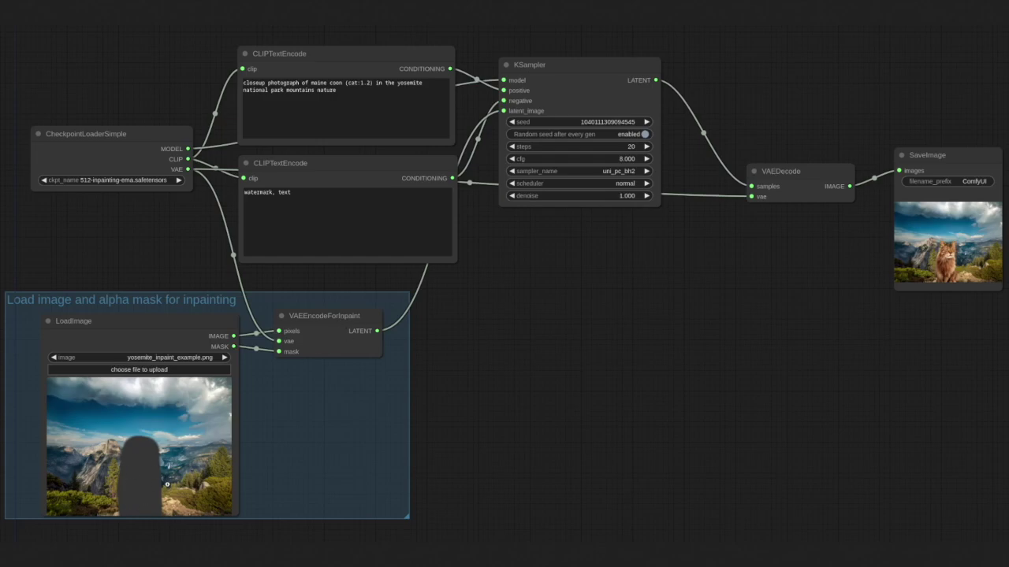
key(ctrl+plus)
key(ctrl+plus)
key(ctrl+plus)
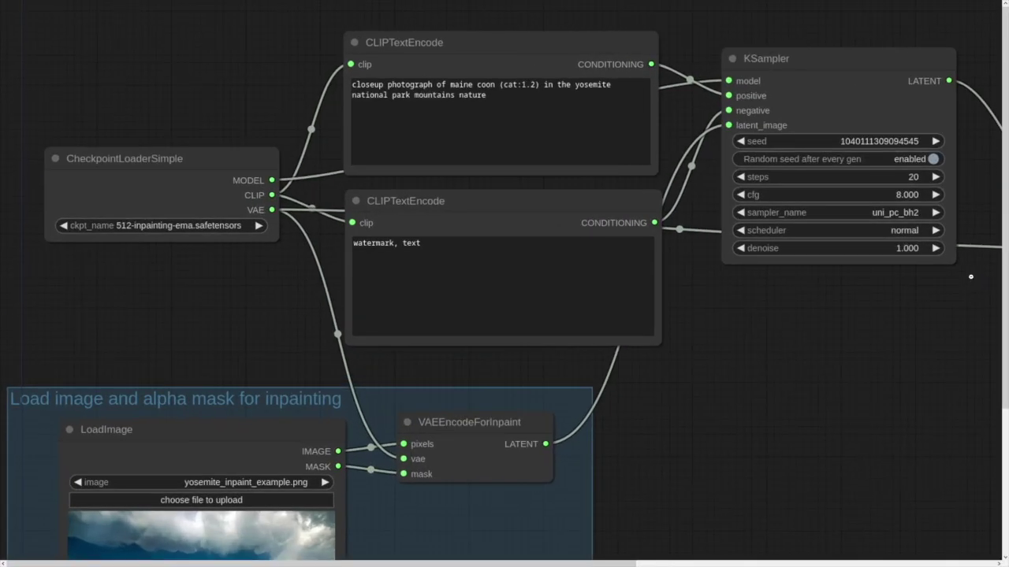
drag(555, 563, 924, 522)
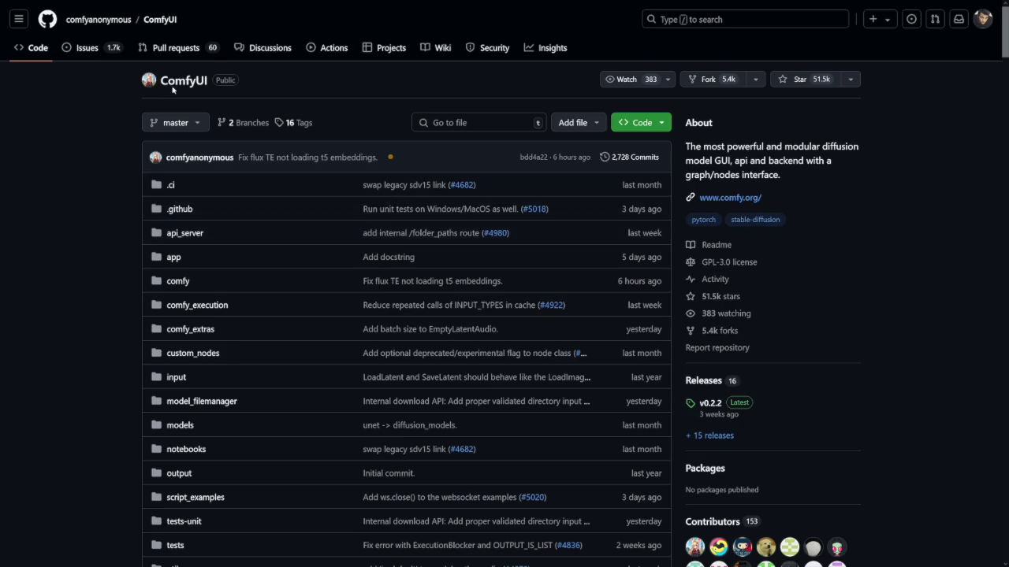
Scroll the ComfyUI README, open the ComfyUI Examples page, and enlarge it twice with Ctrl+plus.
scroll(123, 195, down, 5)
scroll(123, 195, down, 10)
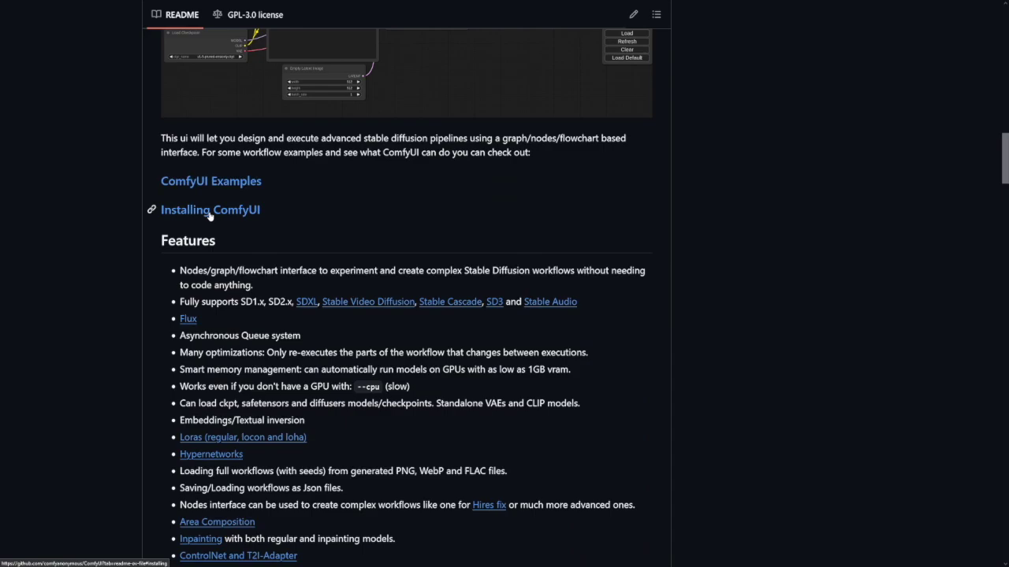
click(204, 183)
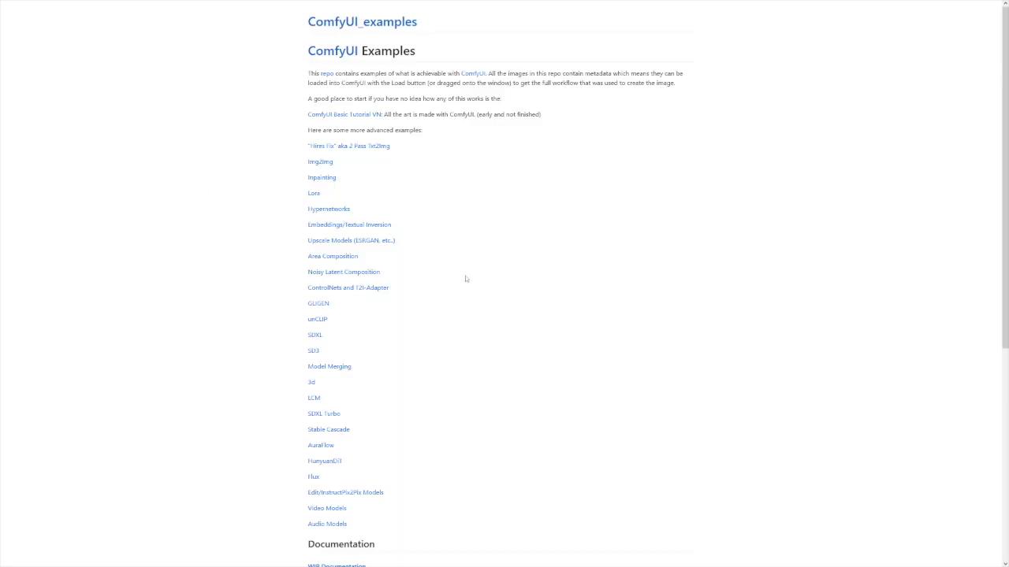
key(ctrl+plus)
key(ctrl+plus)
key(ctrl+plus)
key(ctrl+plus)
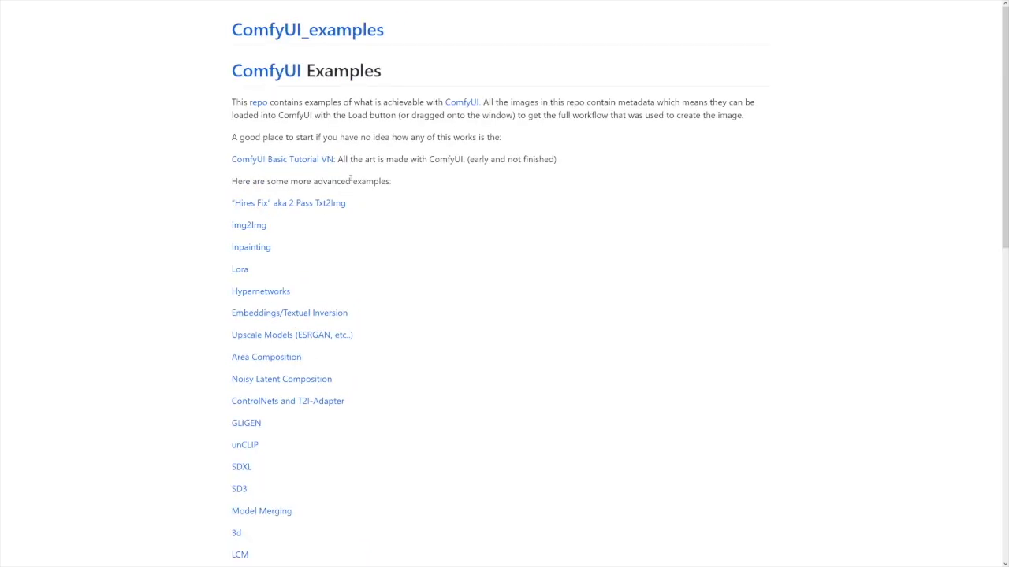
key(ctrl+plus)
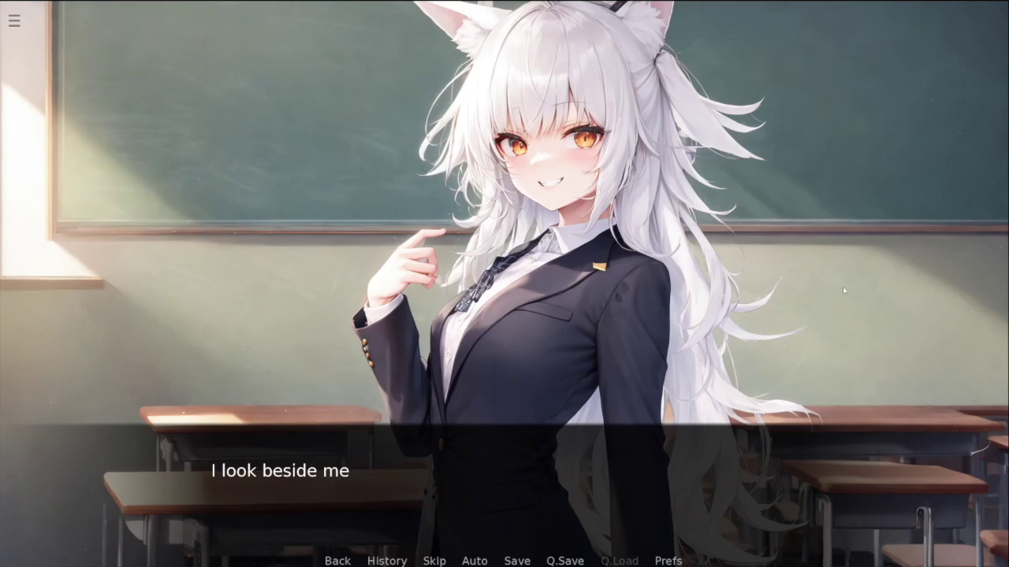
Advance the ComfyUI Basic Tutorial VN through the teacher's dialogue about what model files contain.
click(886, 238)
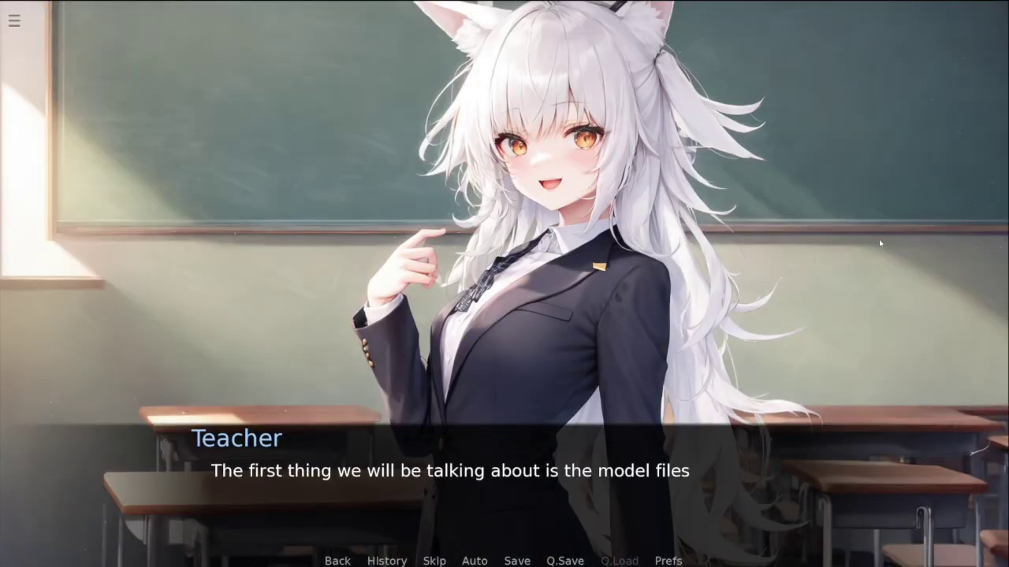
click(879, 243)
click(879, 243)
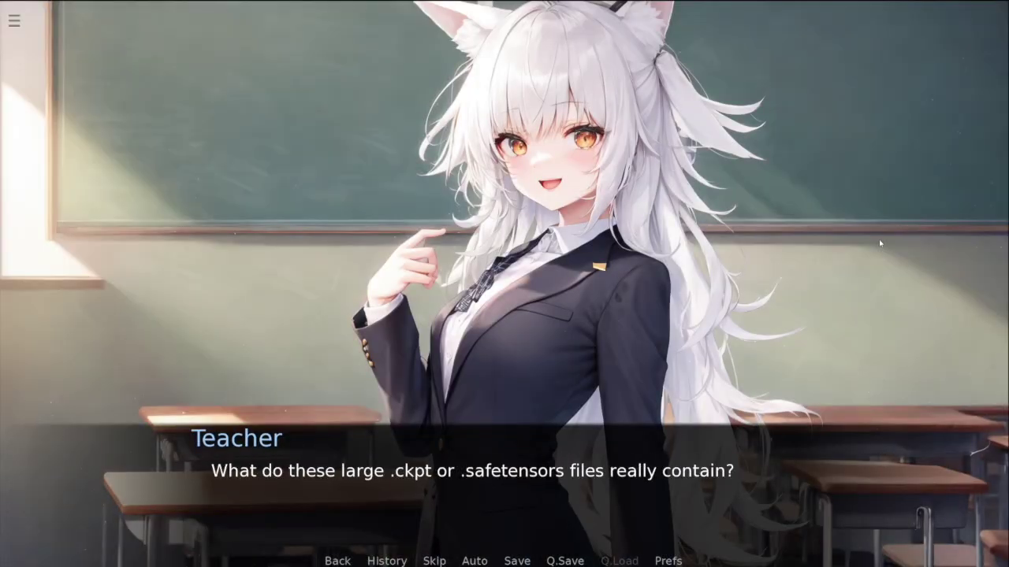
click(878, 243)
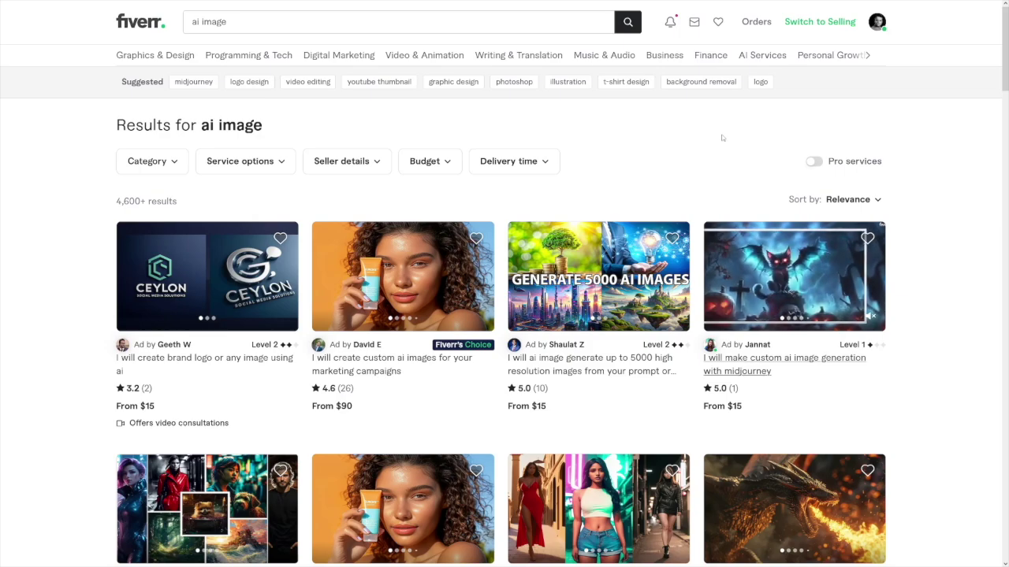
scroll(944, 177, down, 5)
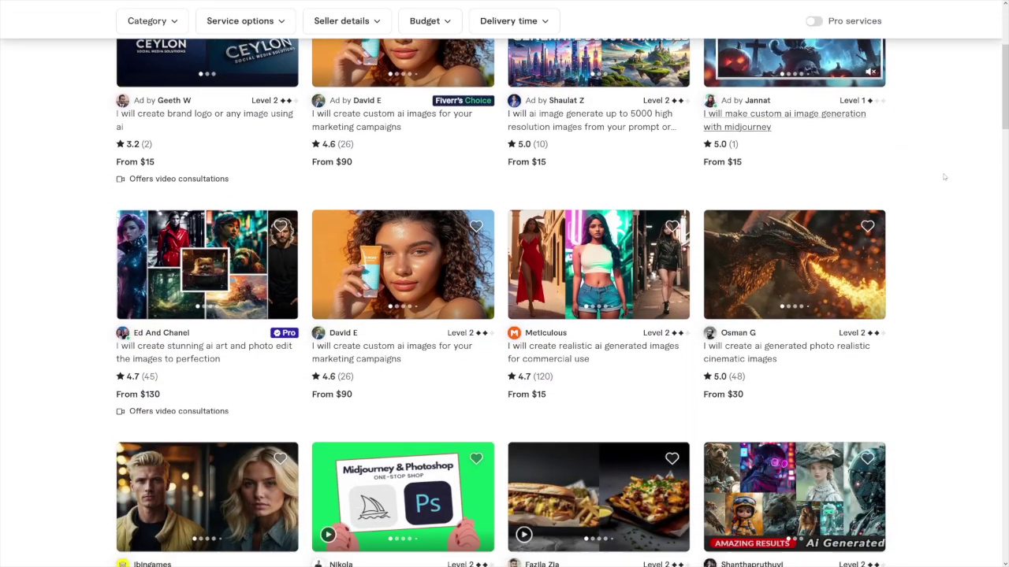
scroll(944, 176, down, 4)
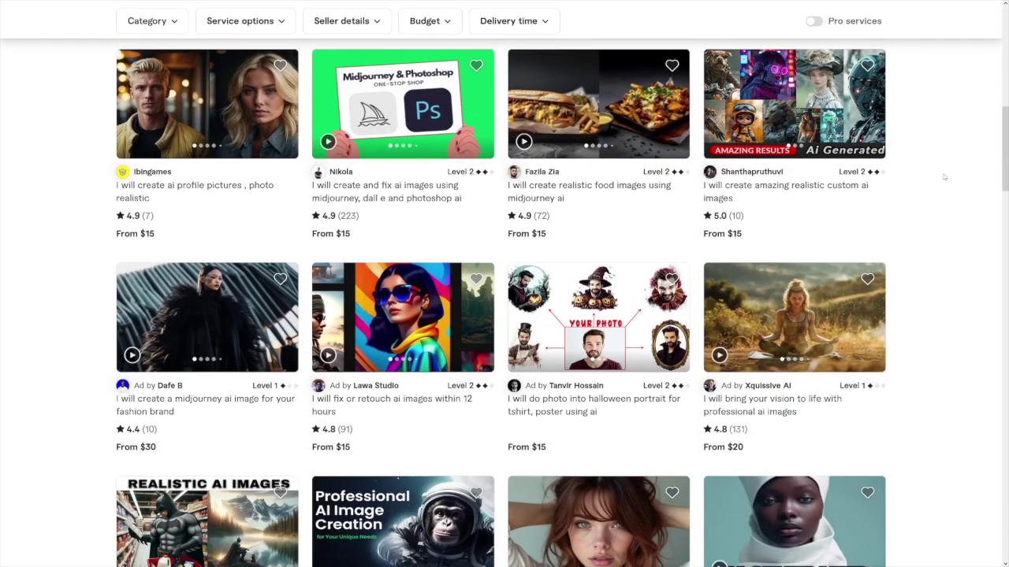
scroll(944, 177, down, 2)
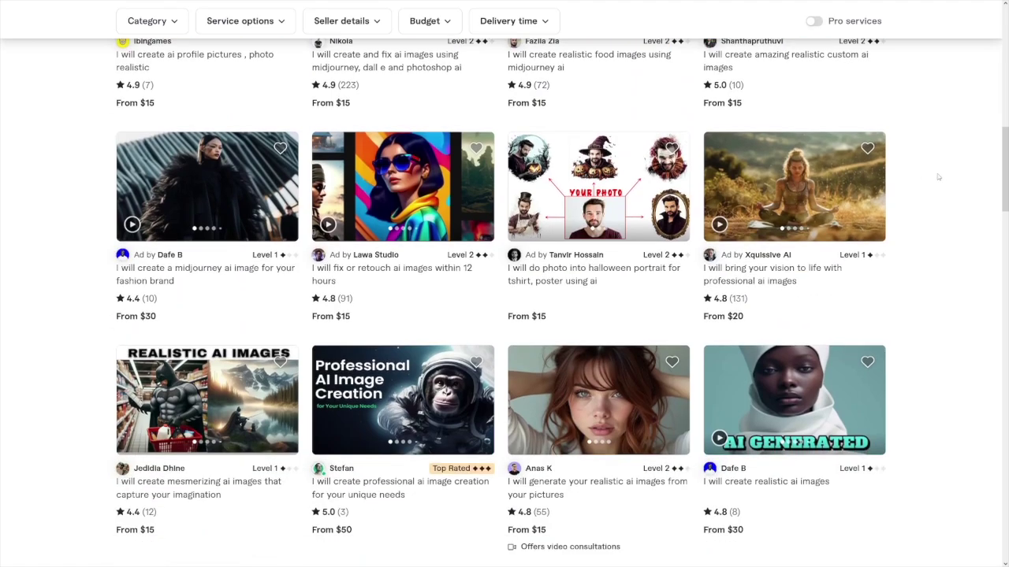
scroll(938, 176, down, 8)
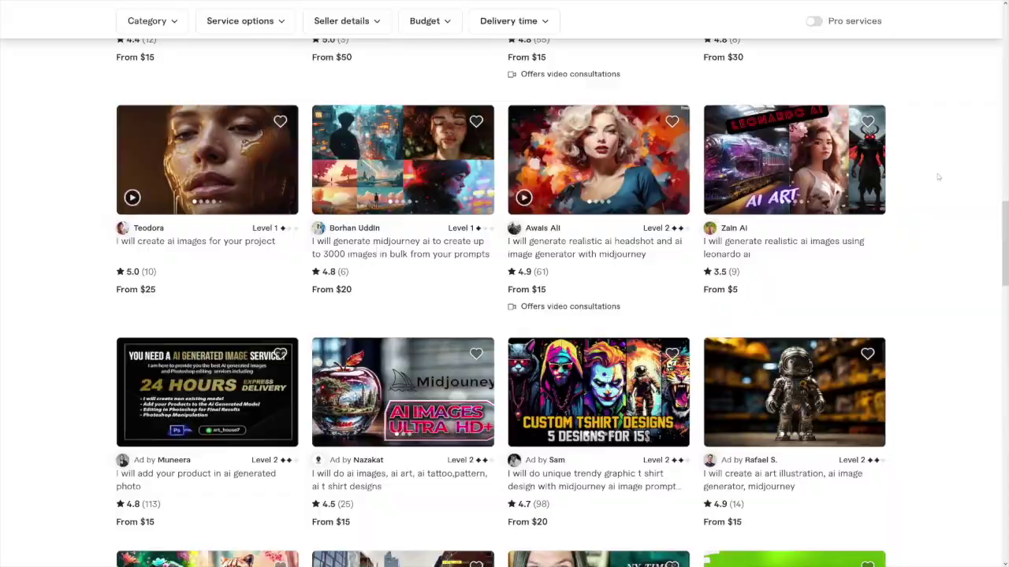